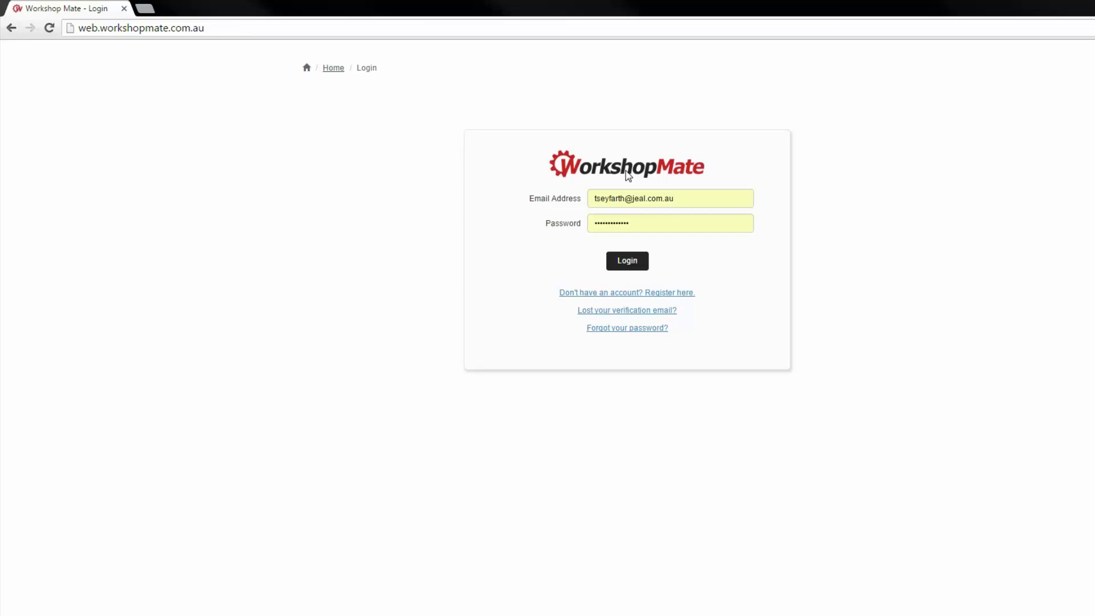
- Log in to the account at web.workshopmate.com.au using the saved email address and password
left_click(230, 31)
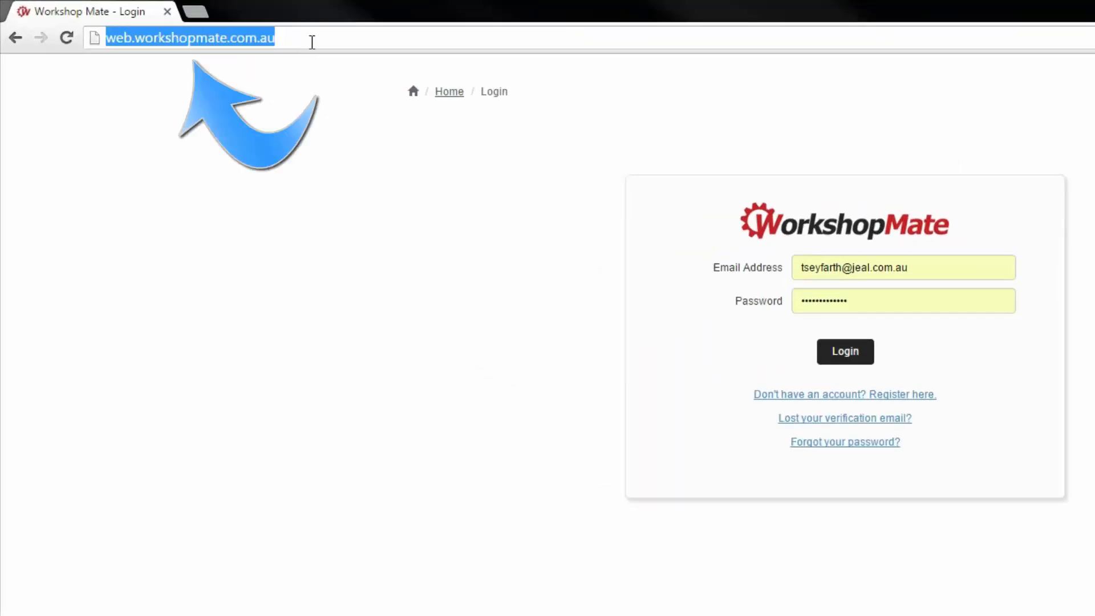
left_click(317, 127)
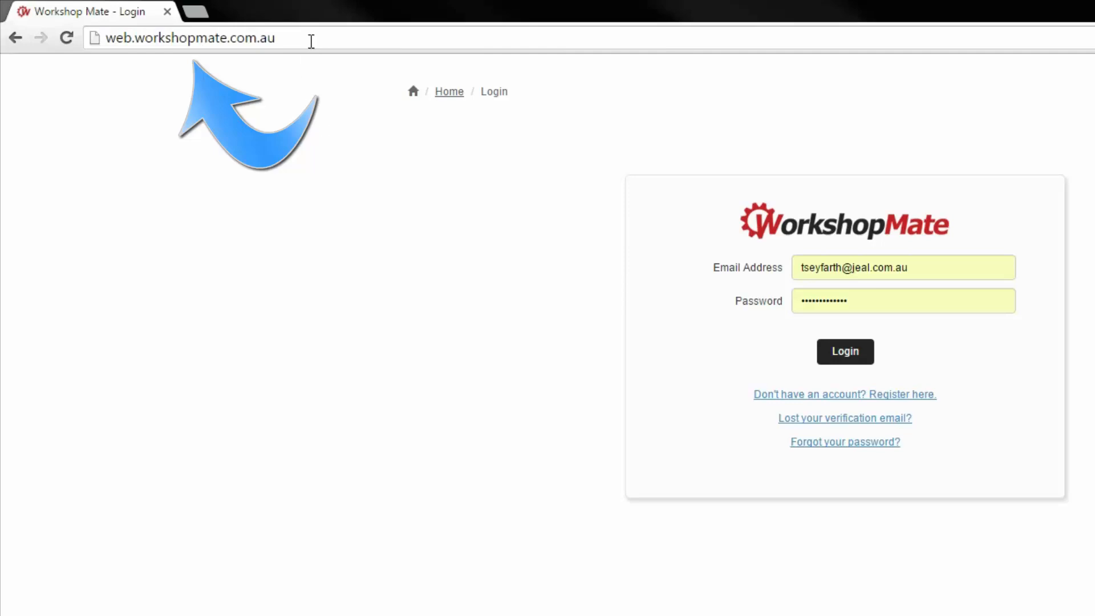
left_click(311, 42)
left_click(313, 91)
left_click(320, 38)
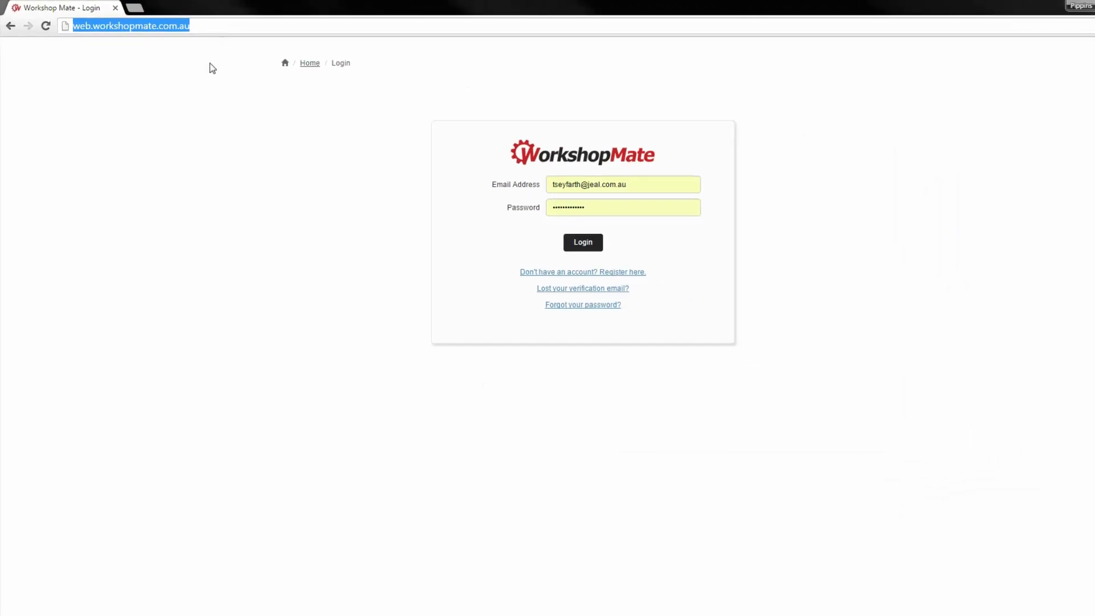
left_click(208, 83)
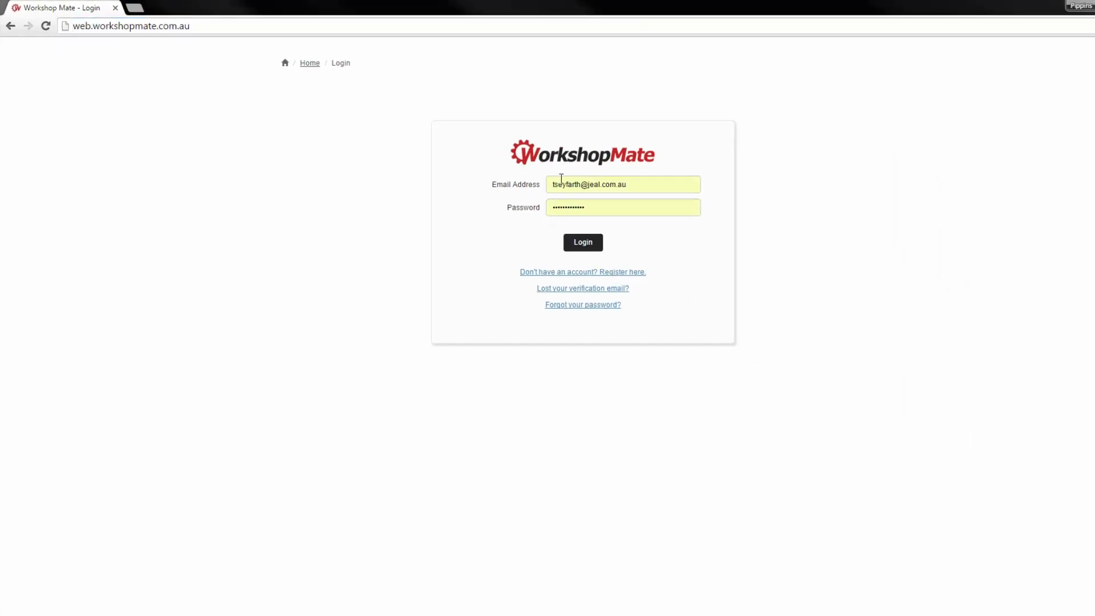
left_click(577, 241)
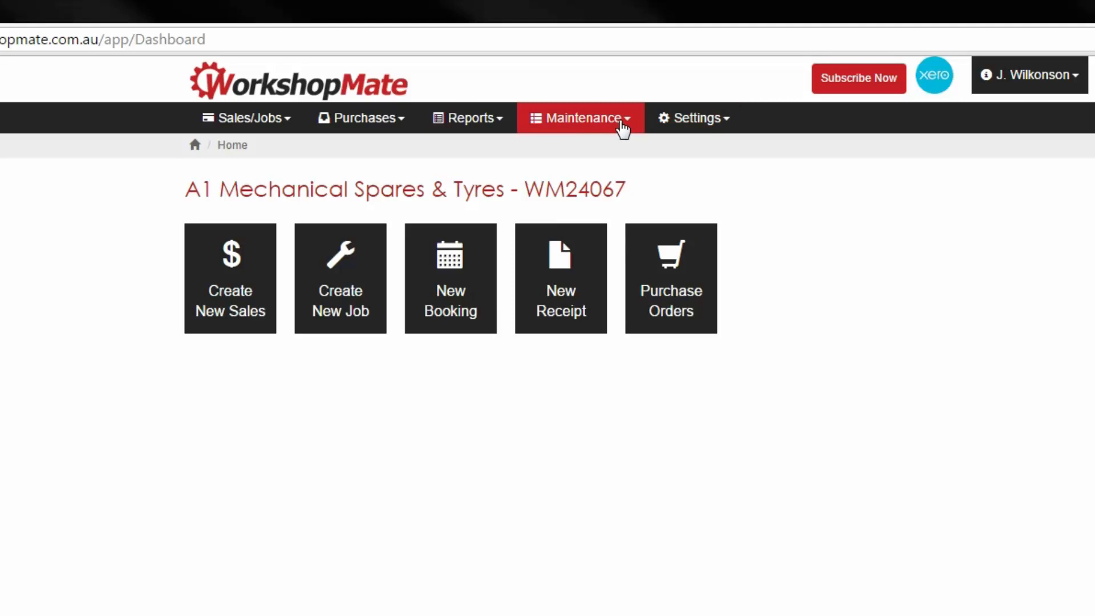
- Review the company details page and the list of company users in the settings
left_click(690, 126)
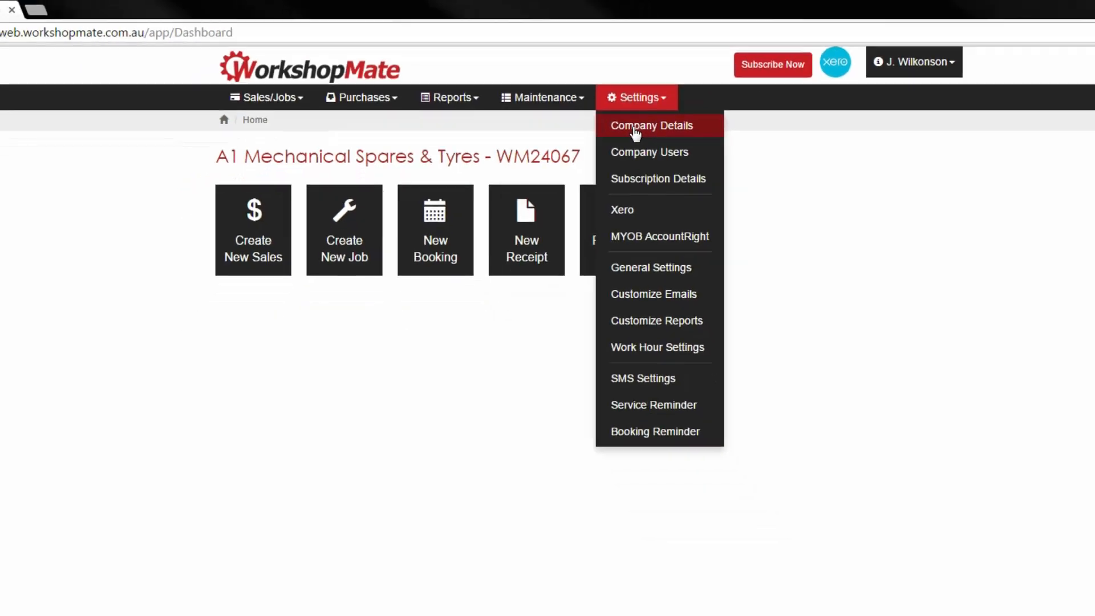
left_click(570, 97)
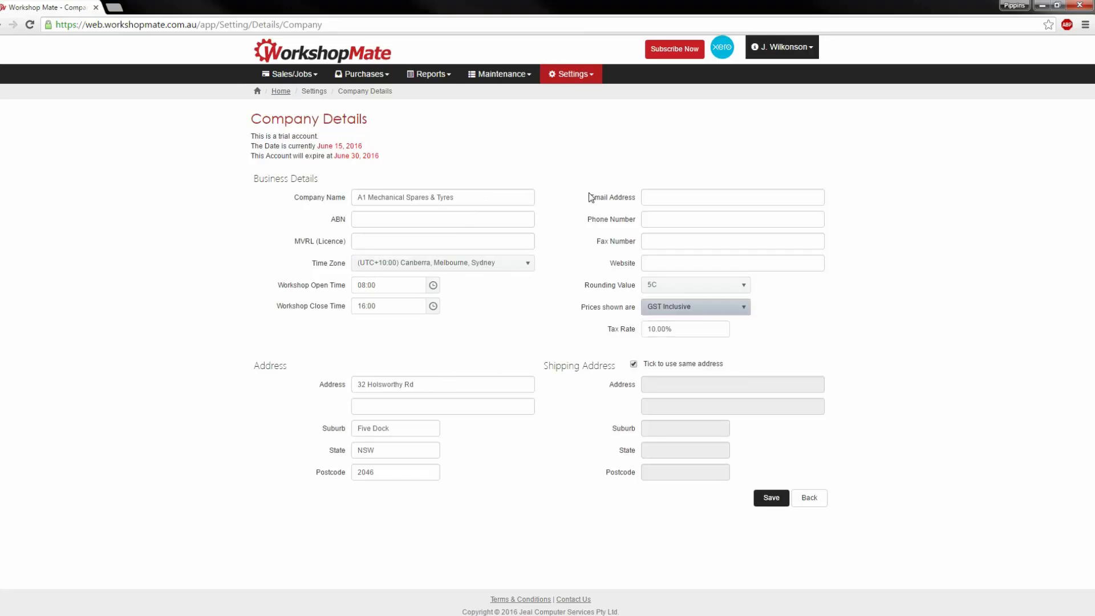
left_click(572, 76)
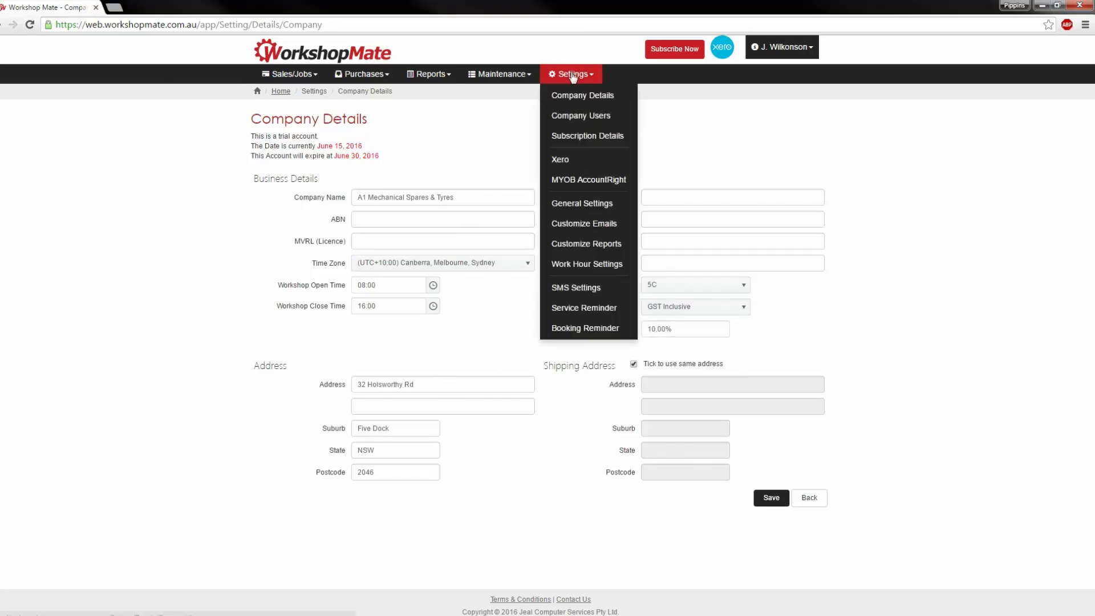
left_click(578, 117)
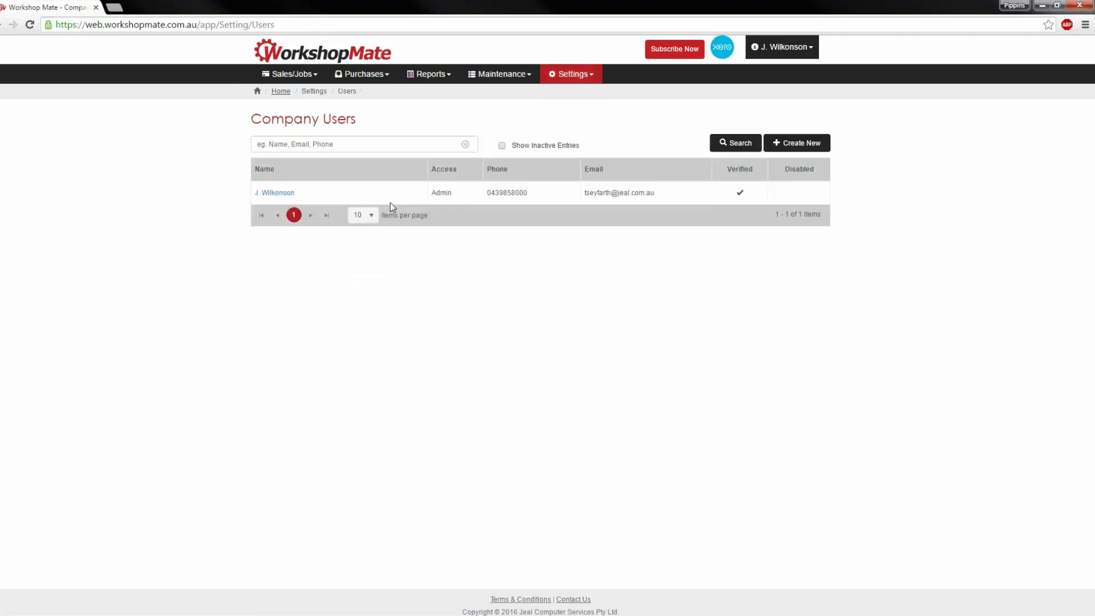
left_click_drag(249, 193, 309, 193)
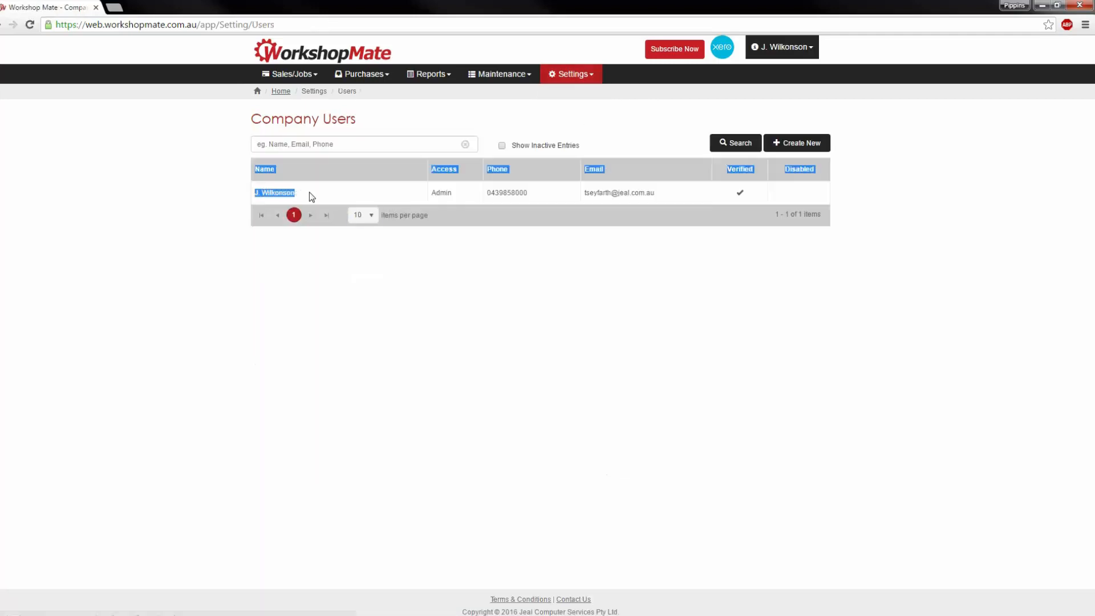
left_click(309, 193)
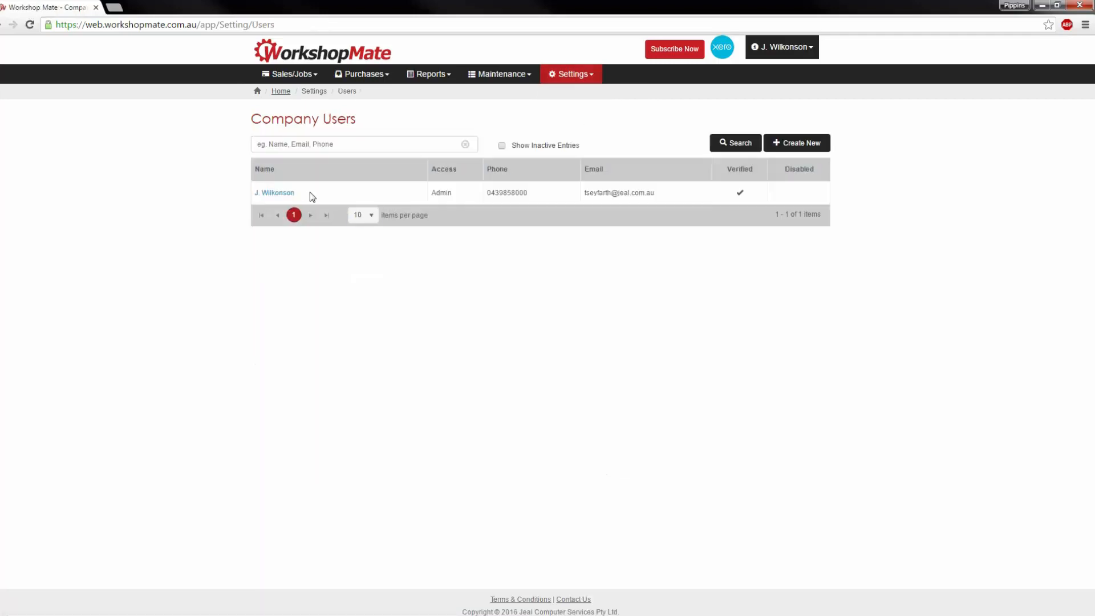
- Open the form for creating a new company user and go through its account detail and password fields
left_click(783, 148)
left_click(398, 162)
left_click(383, 181)
left_click(382, 206)
left_click(576, 272)
left_click(476, 246)
left_click(535, 278)
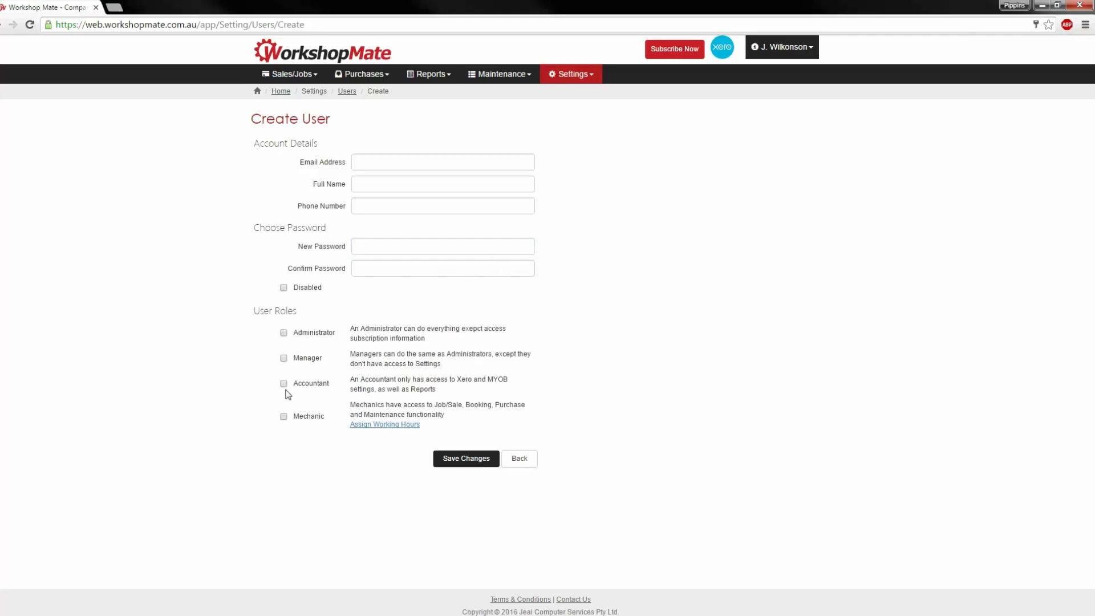
- Open the subscription details to view the invoicing and payment form
left_click(557, 81)
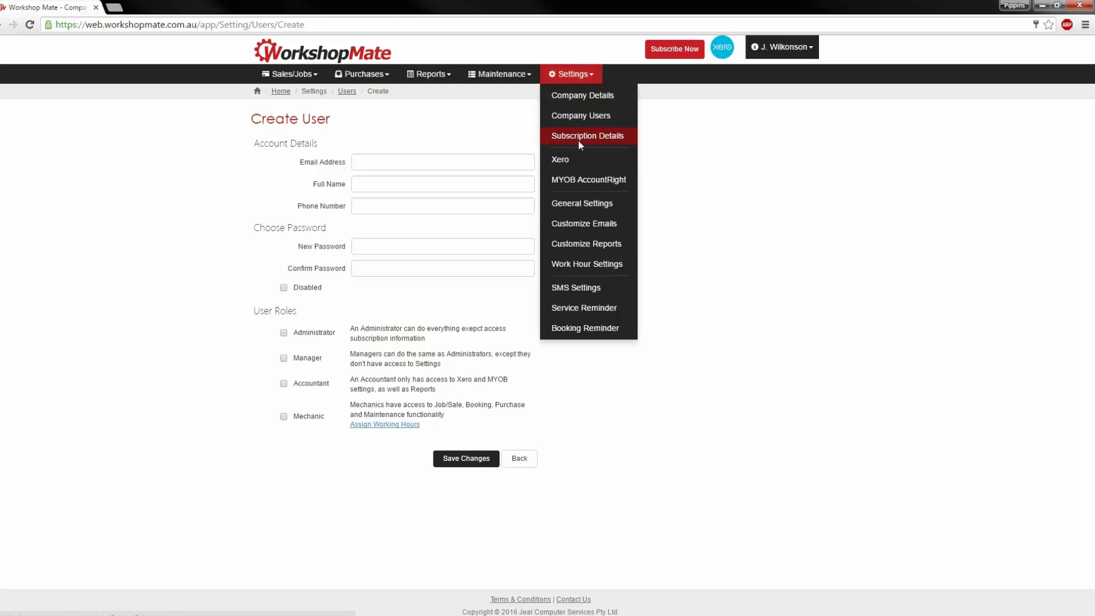
left_click(581, 145)
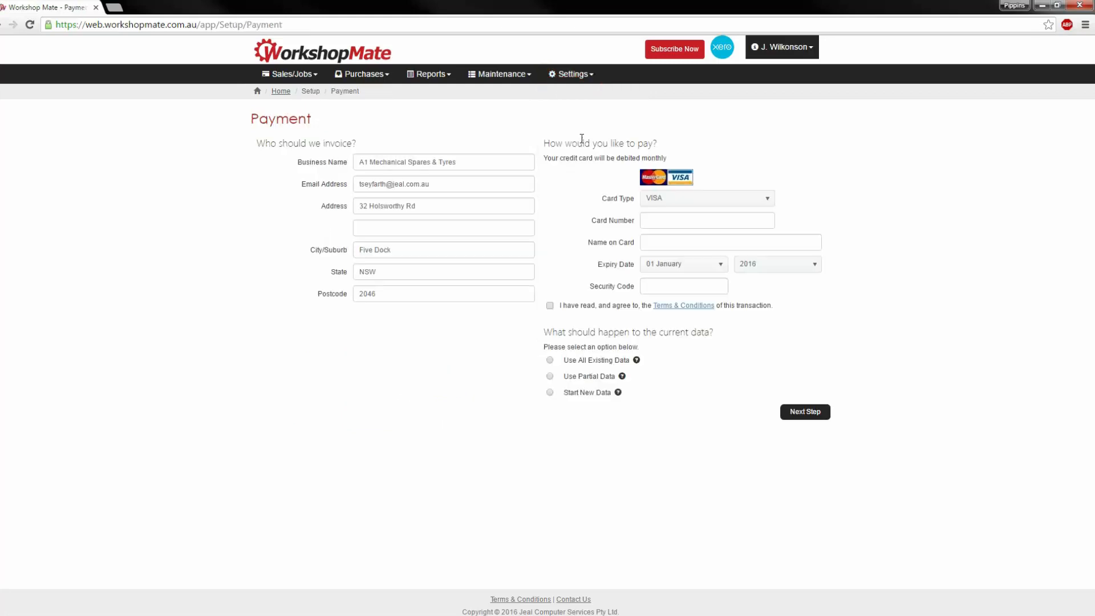
- View the Xero sync page and the MYOB AccountRight sync page in the settings
left_click(572, 79)
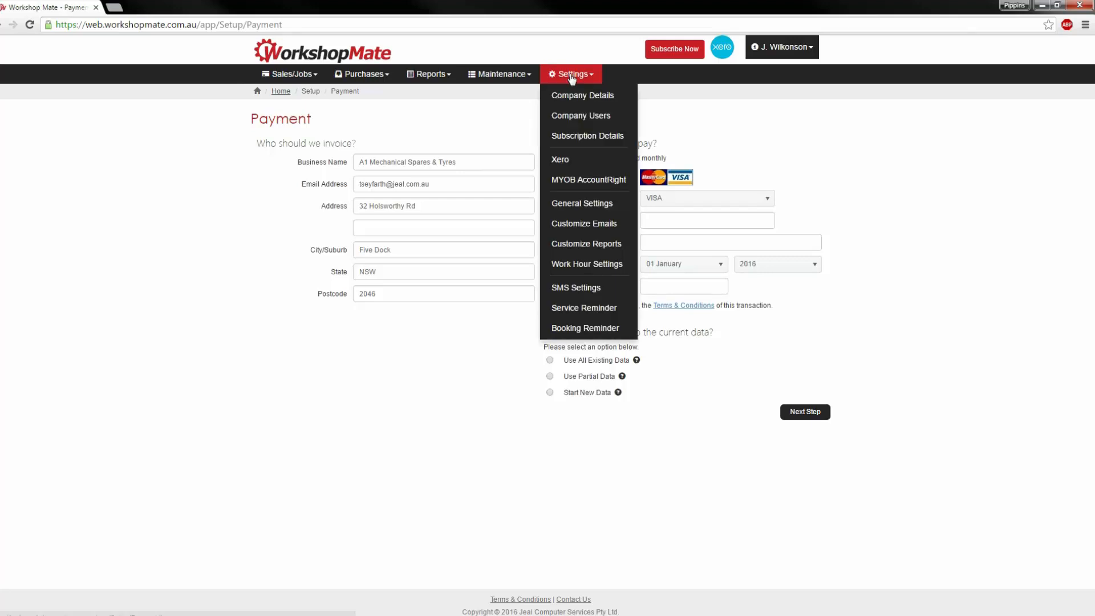
left_click(572, 165)
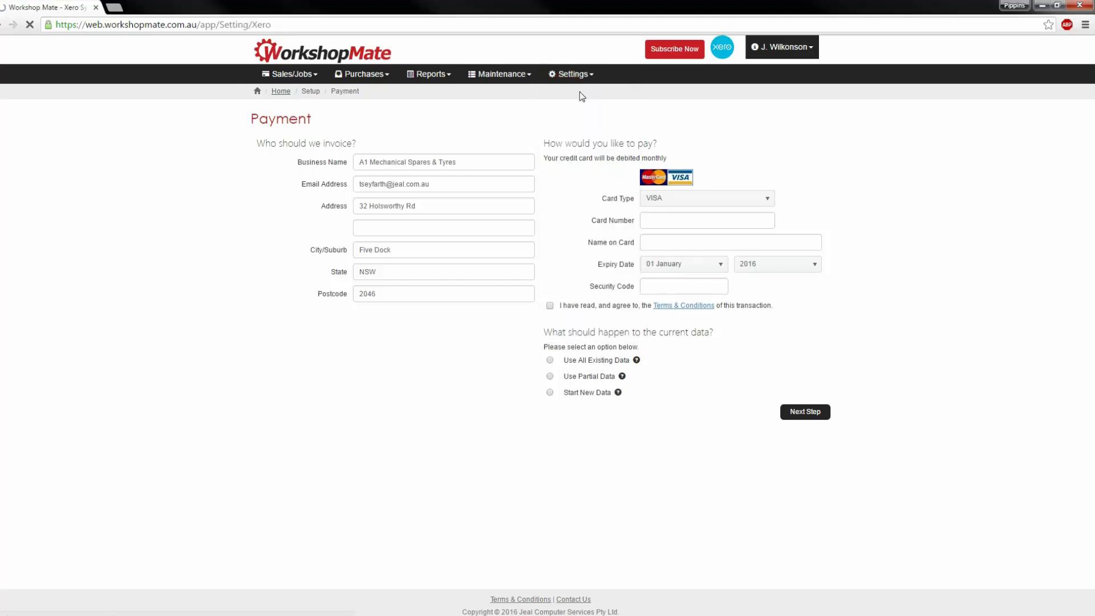
left_click(573, 78)
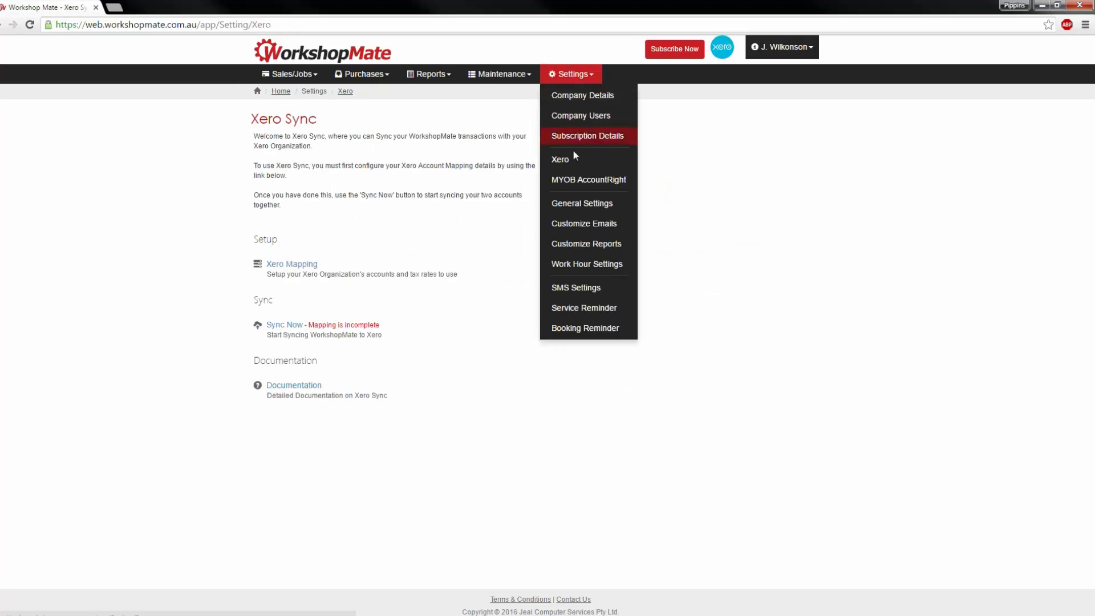
left_click(576, 181)
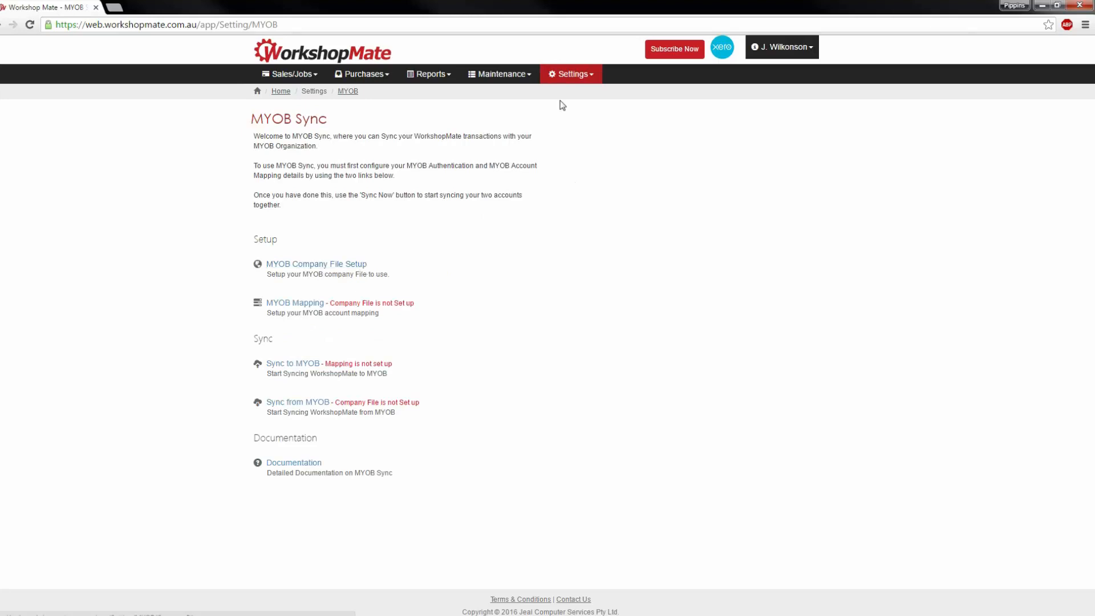
- Open the general settings and show the help explanation for Average Labour Hourly Cost
left_click(570, 74)
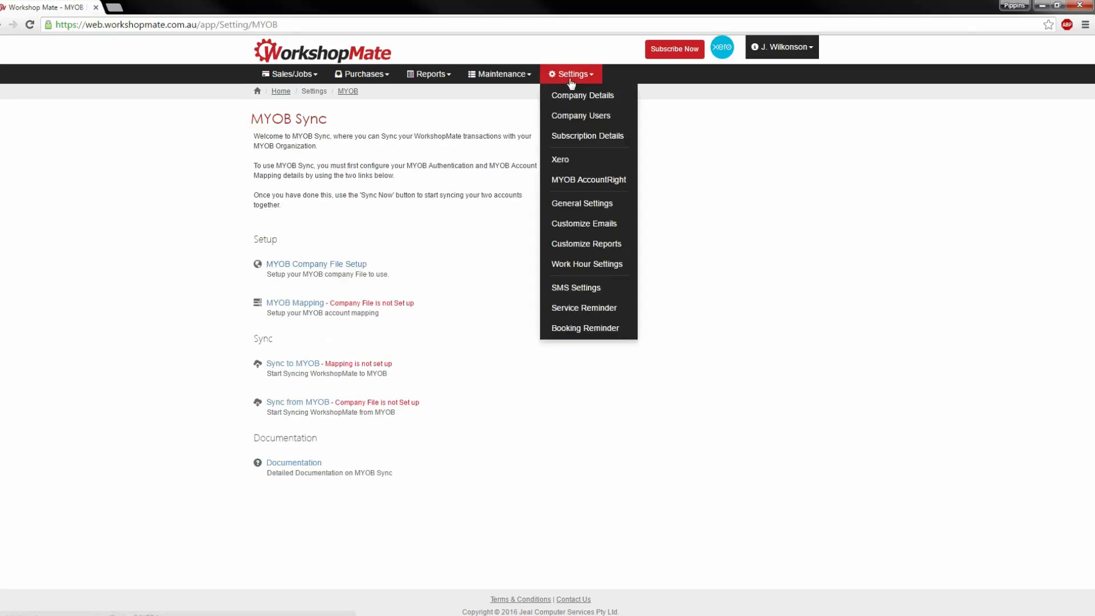
left_click(571, 207)
left_click(582, 144)
mouse_move(354, 145)
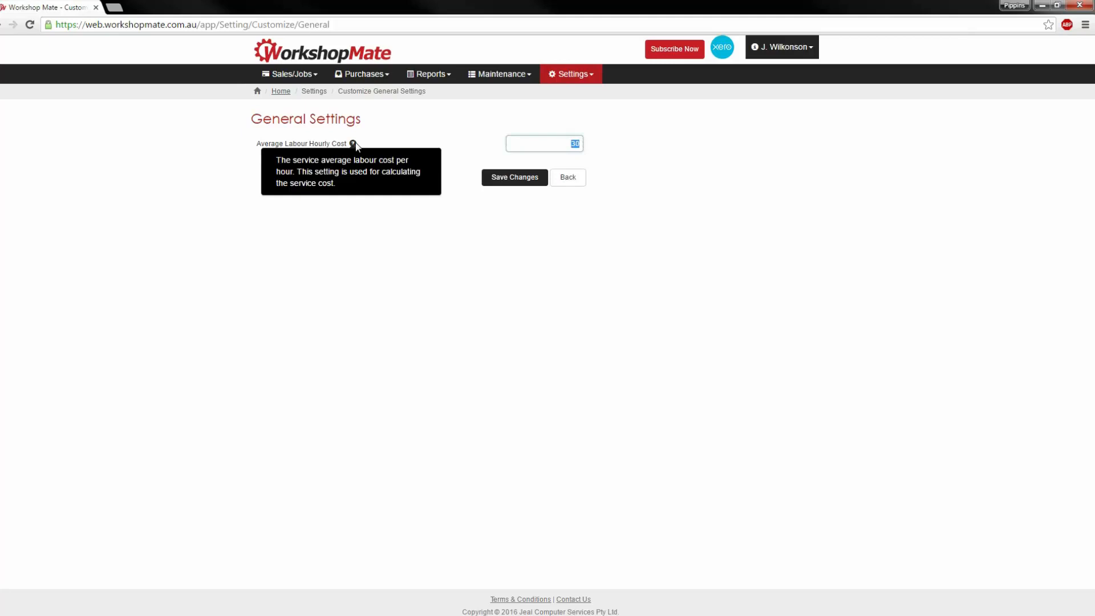
- Open the email customization settings and examine the sender display name, sender address and Send Copy to From Email option
left_click(566, 76)
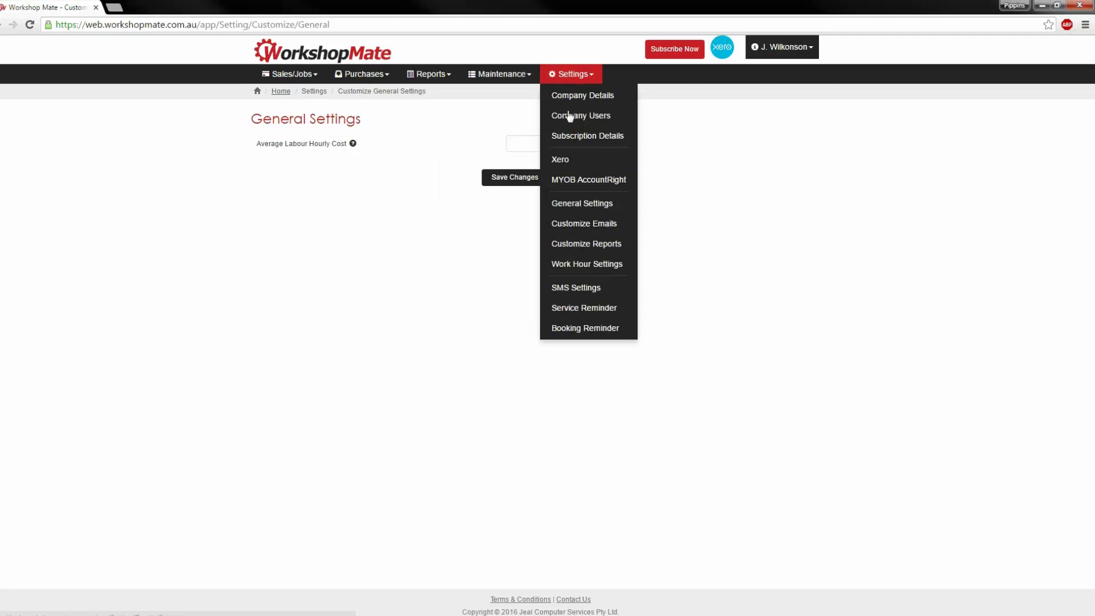
left_click(582, 225)
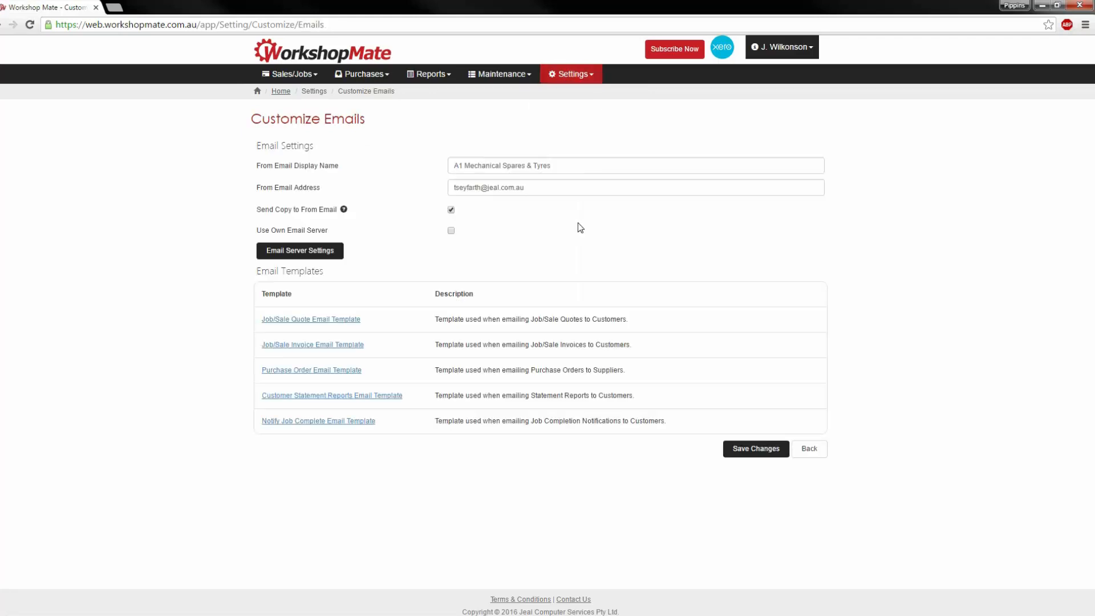
triple_click(499, 188)
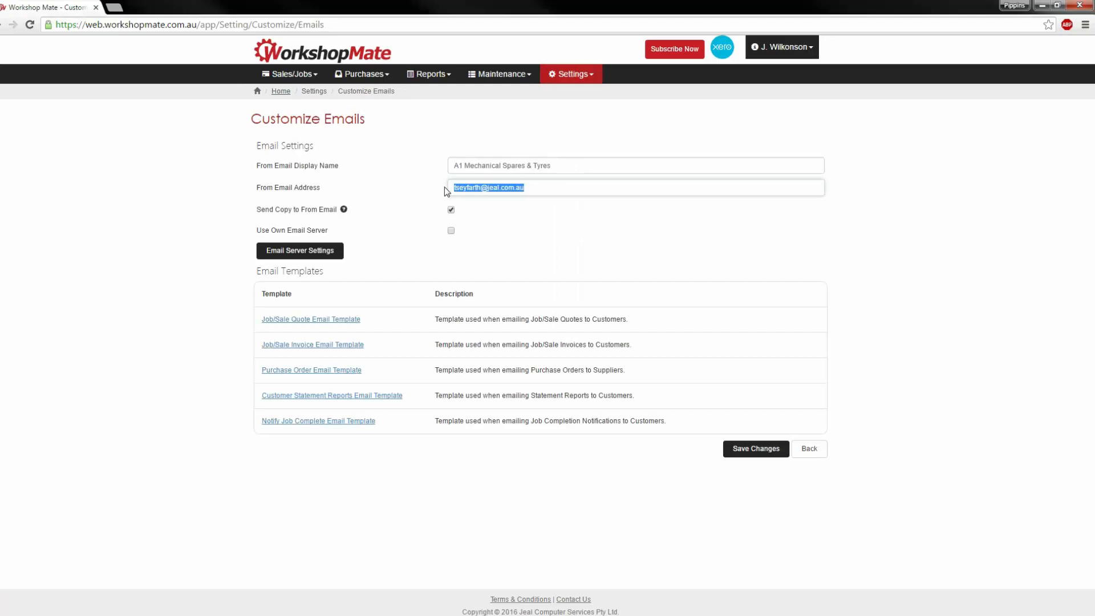
left_click(567, 166)
left_click_drag(551, 166, 449, 166)
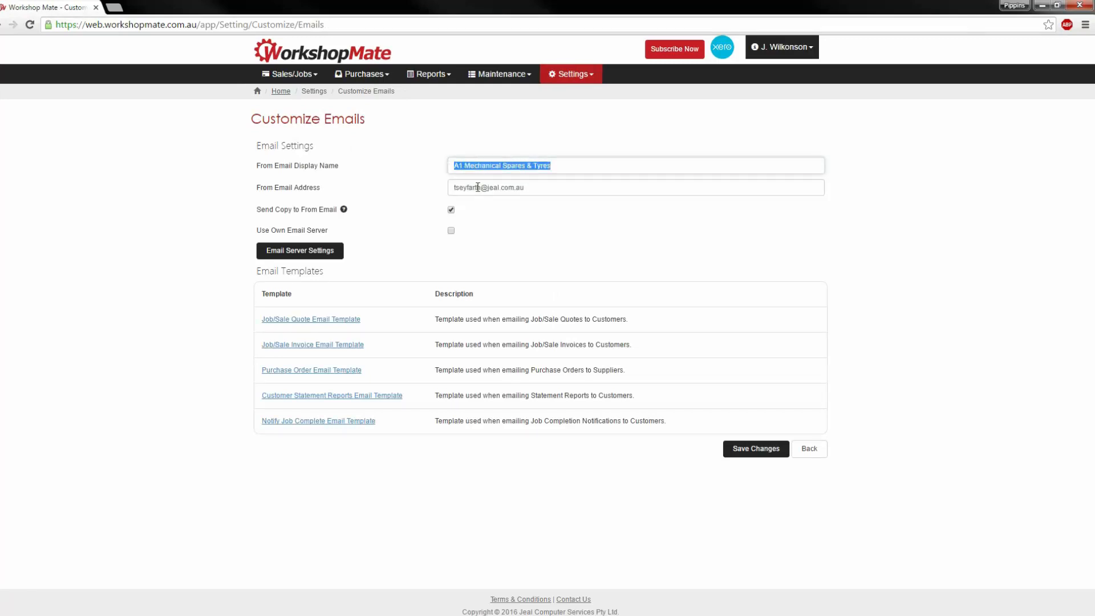
left_click(451, 210)
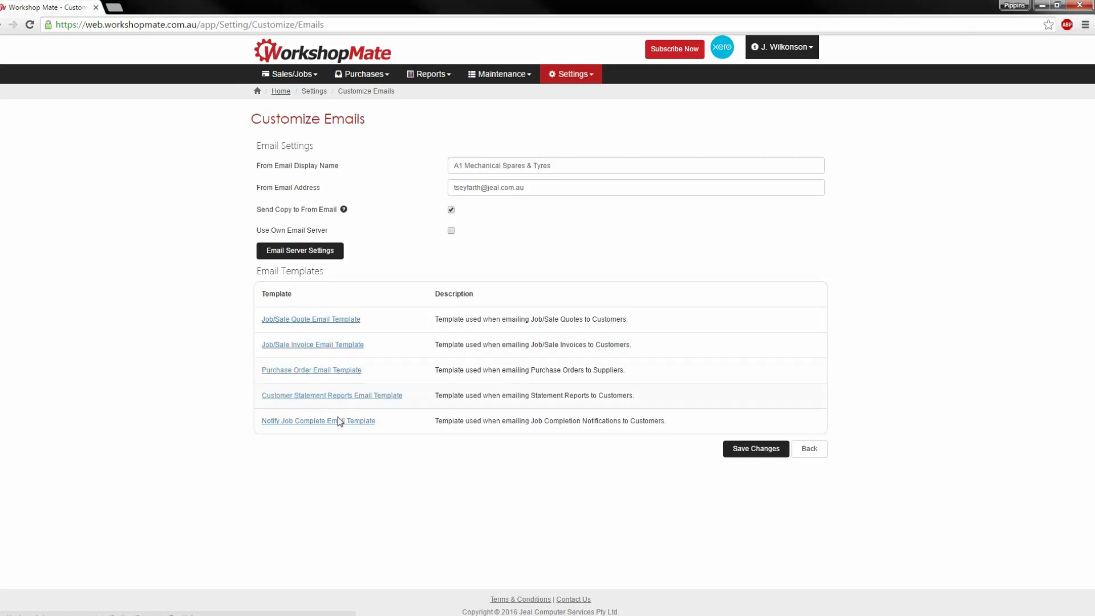
- Open the report customization settings and examine the list of invoice display options
left_click(569, 82)
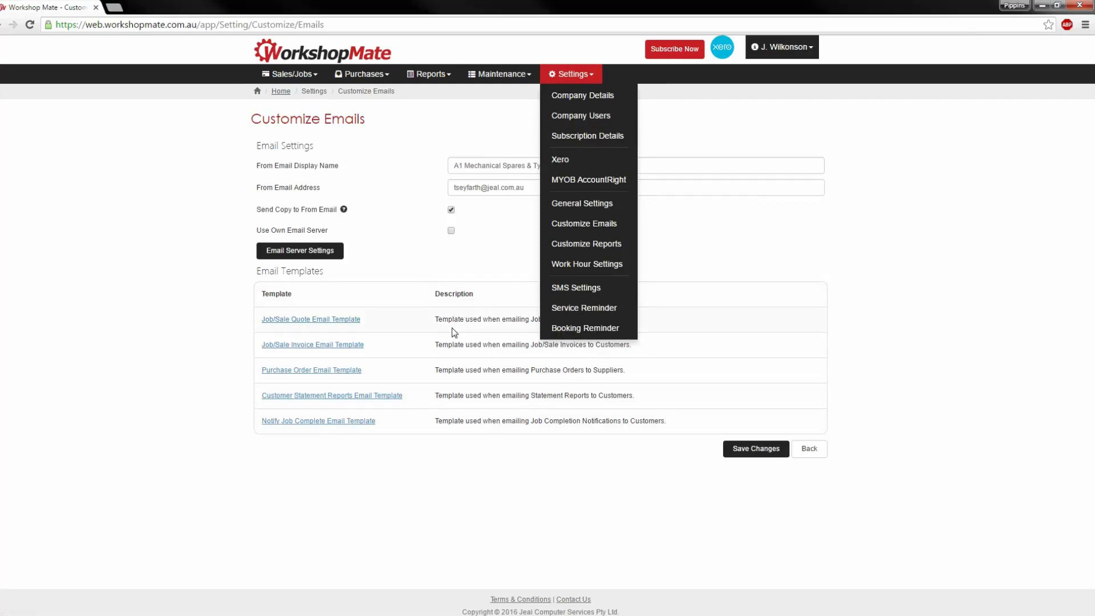
left_click(568, 245)
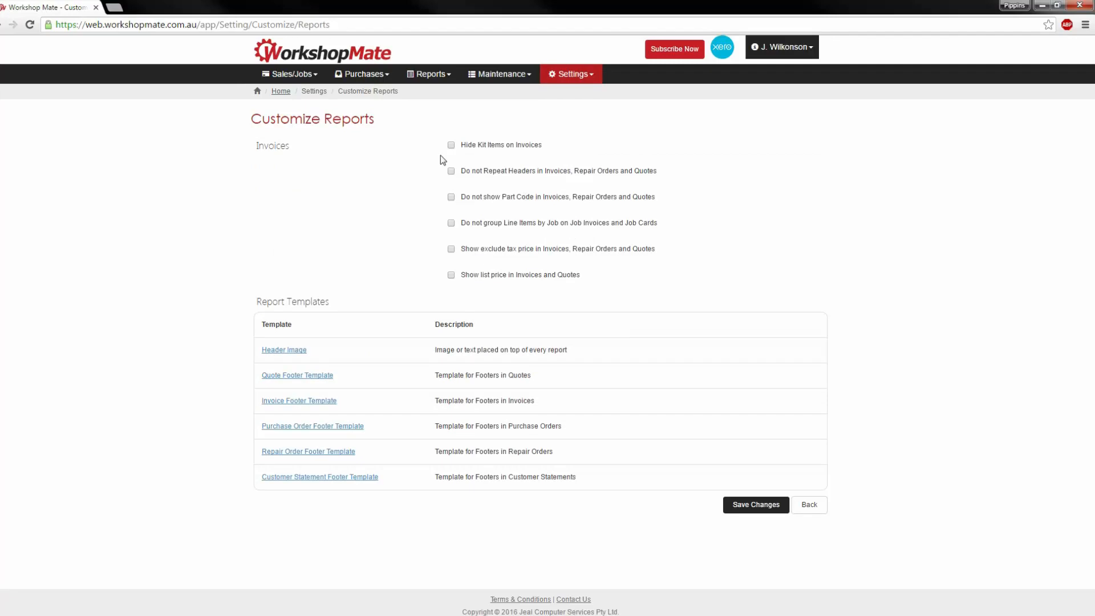
left_click_drag(460, 146, 609, 287)
- Open the mechanic work hour settings and go through the mechanic's Sunday, Monday and Tuesday hours
left_click(572, 80)
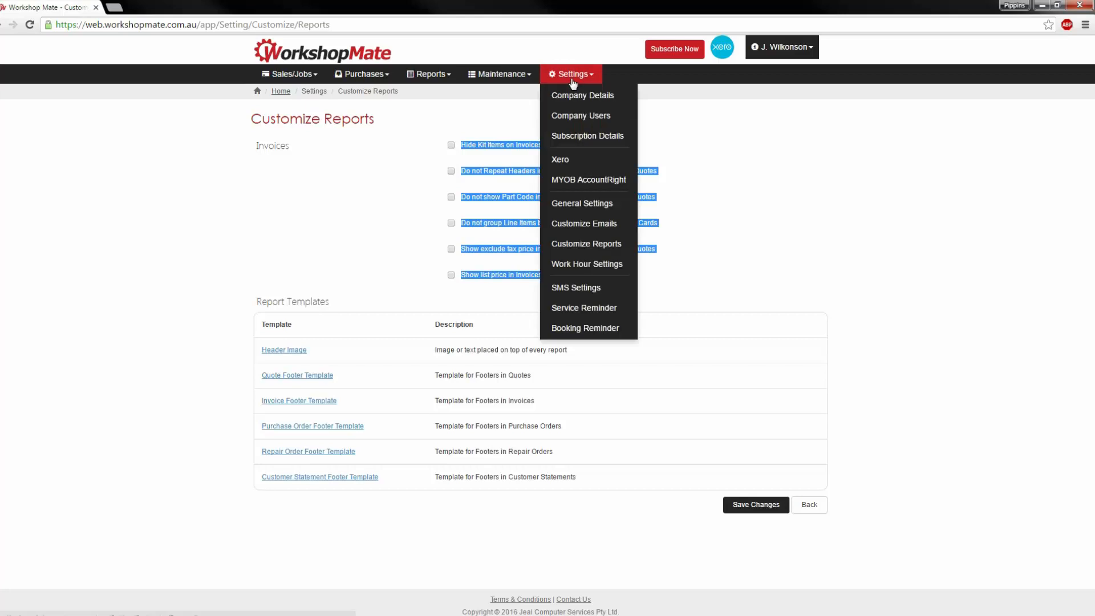
left_click(591, 265)
double_click(286, 188)
left_click(286, 187)
left_click(445, 190)
left_click(496, 188)
left_click(565, 191)
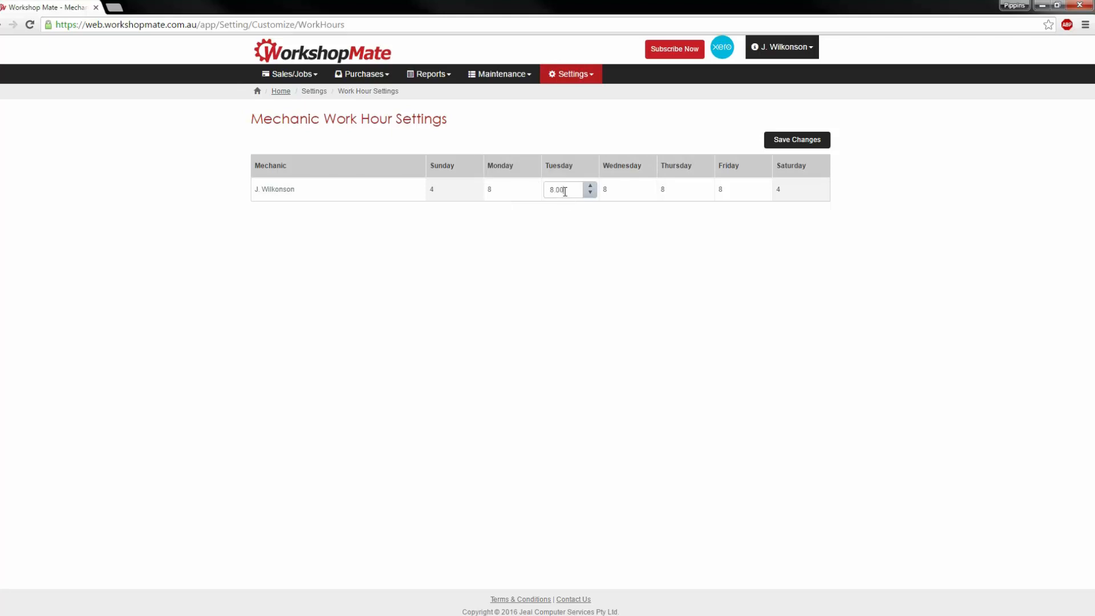
- Set the mechanic's hours to 6 on Wednesday and 10 on Thursday and Friday, and save the changes
left_click(613, 193)
left_click_drag(615, 190, 606, 190)
type("6")
left_click(666, 189)
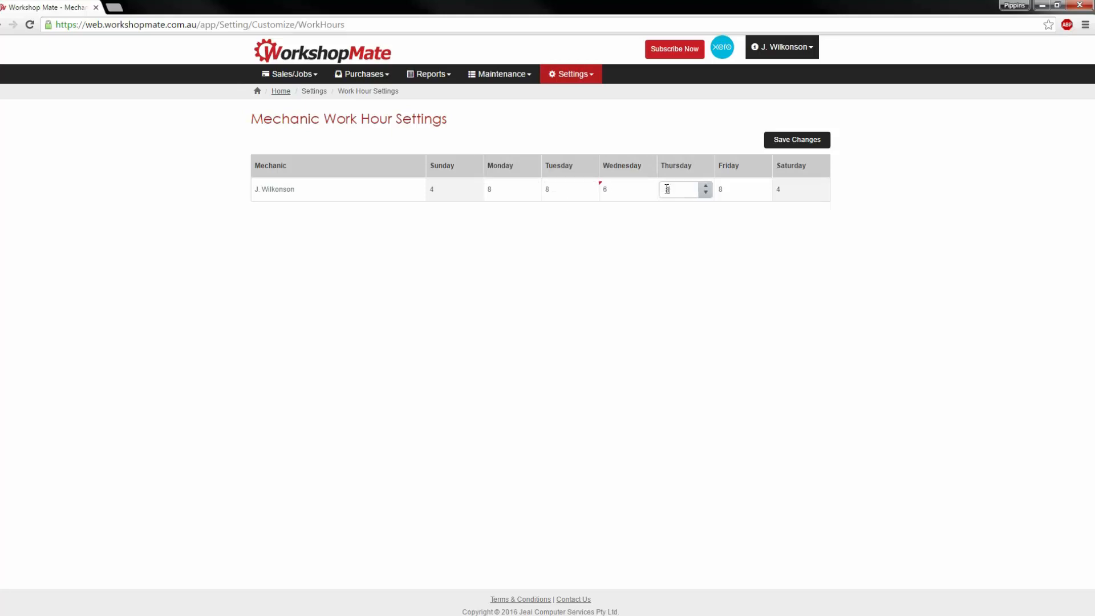
left_click_drag(674, 190, 717, 190)
type("10")
left_click(726, 192)
type("10")
left_click(789, 142)
- Open the SMS settings and examine the Burst SMS activation options
left_click(573, 81)
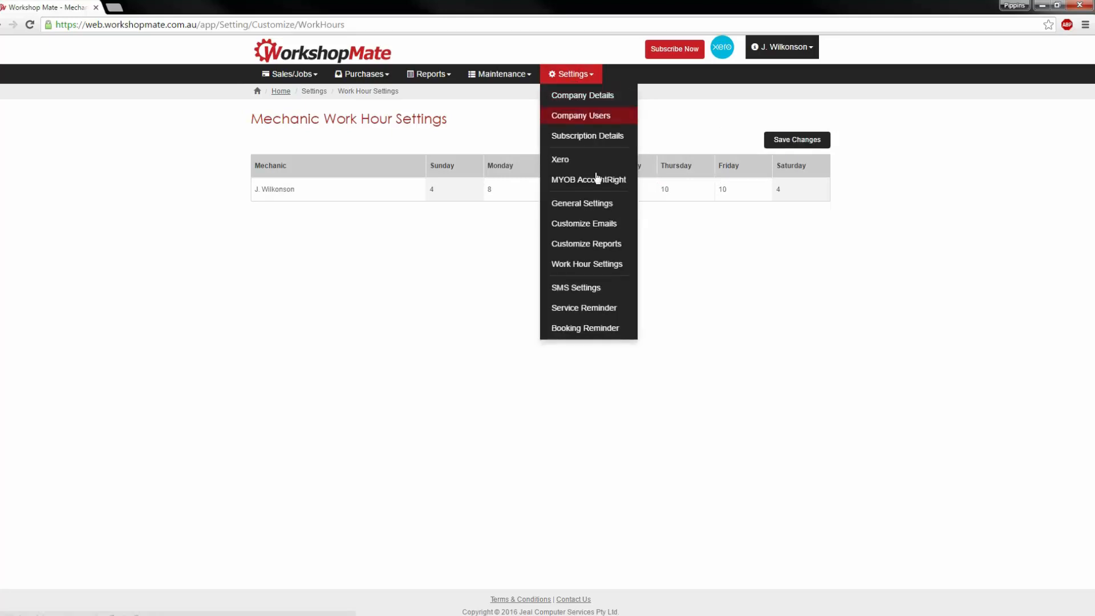
left_click(595, 290)
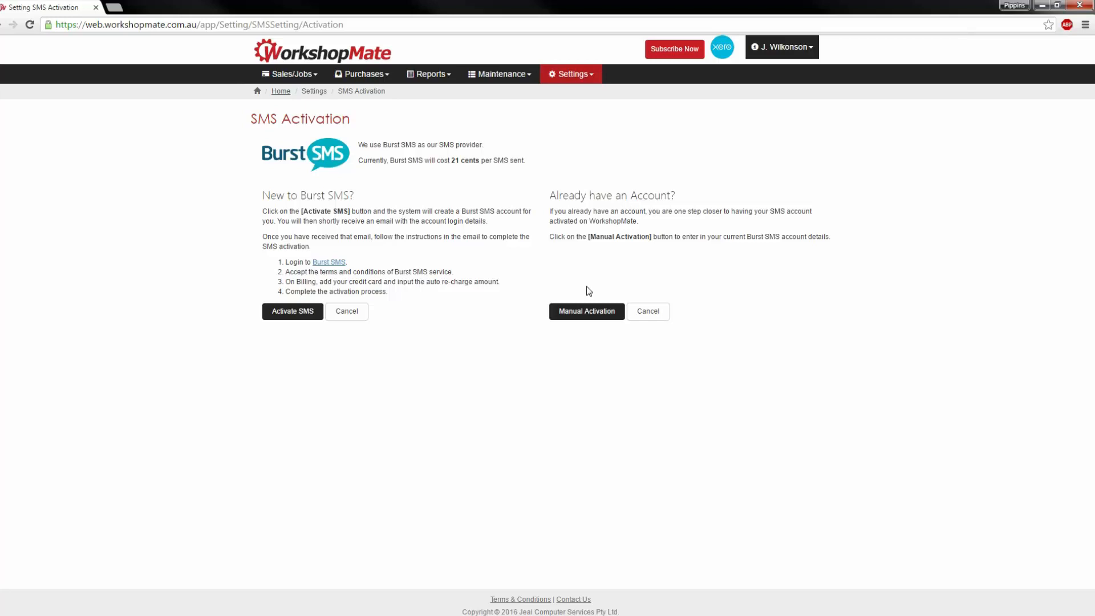
left_click(297, 318)
- Open the booking reminder settings and examine the days-before-booking value and the reminder templates
left_click(580, 78)
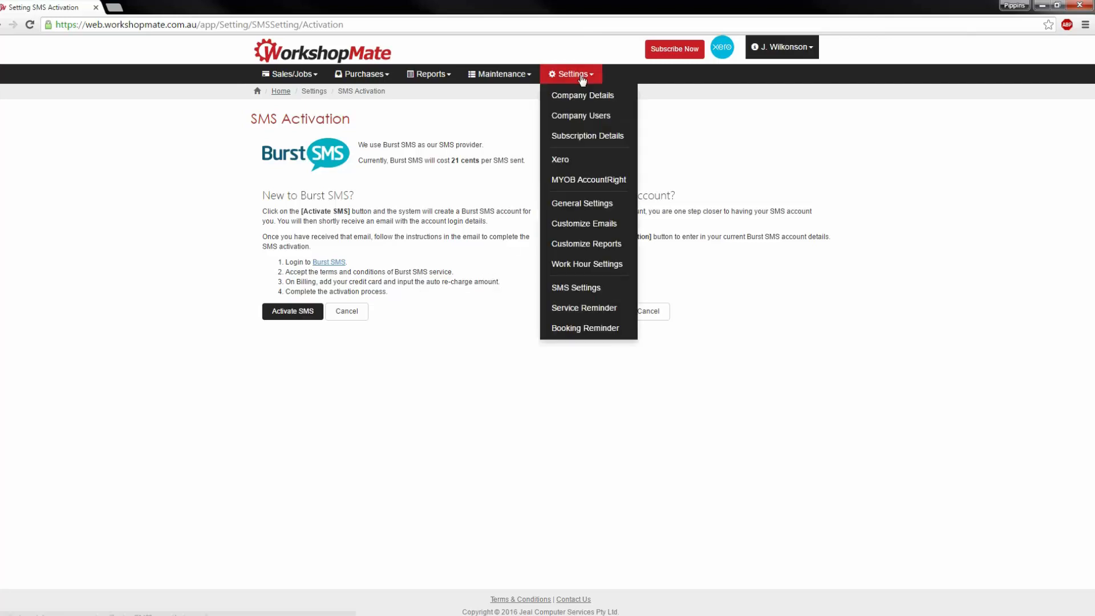
left_click(612, 330)
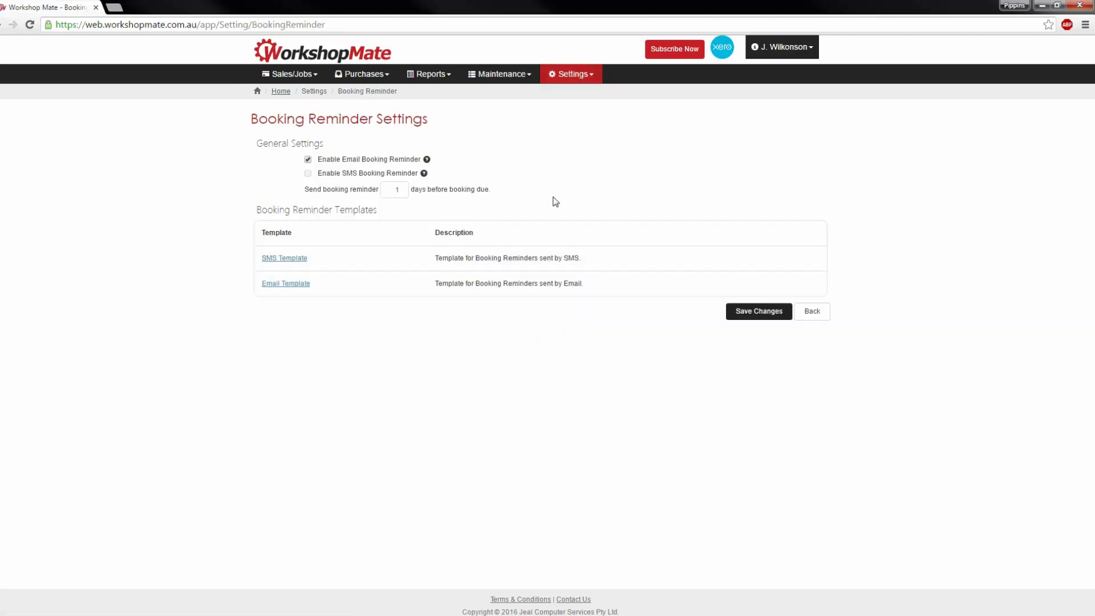
left_click_drag(492, 191, 305, 192)
left_click(305, 194)
left_click(296, 263)
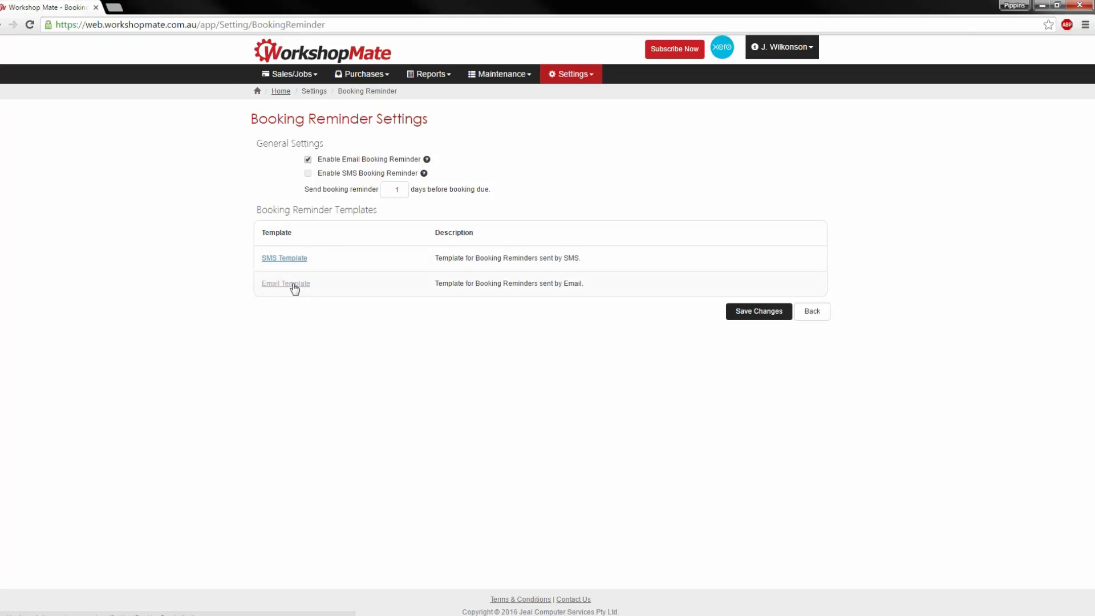
- Return to the home dashboard, open the parts maintenance list, and bring up a blank new part form
left_click(281, 91)
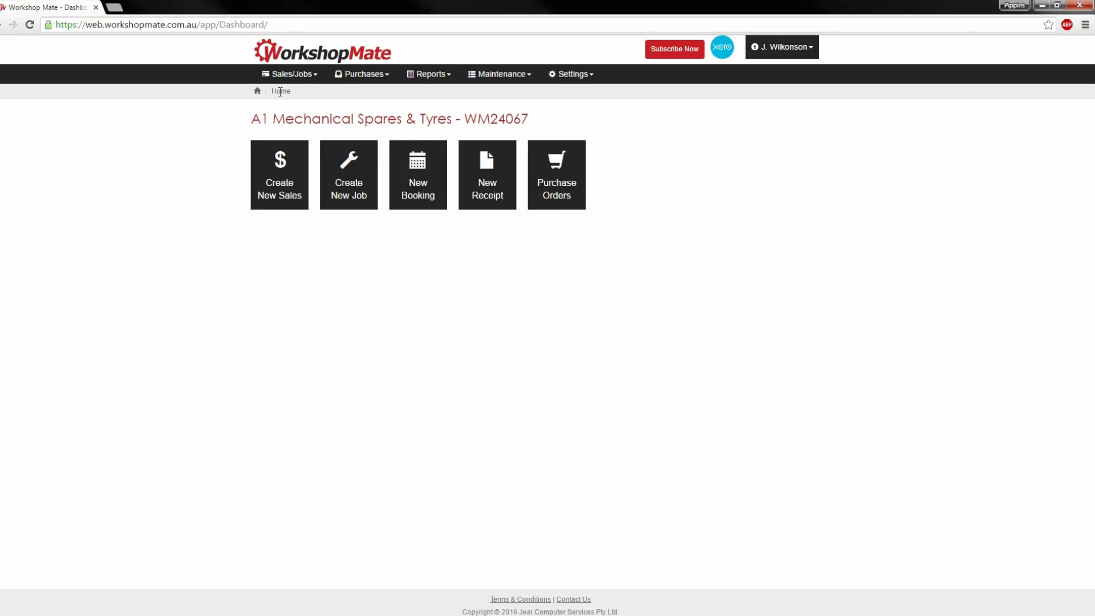
left_click(501, 84)
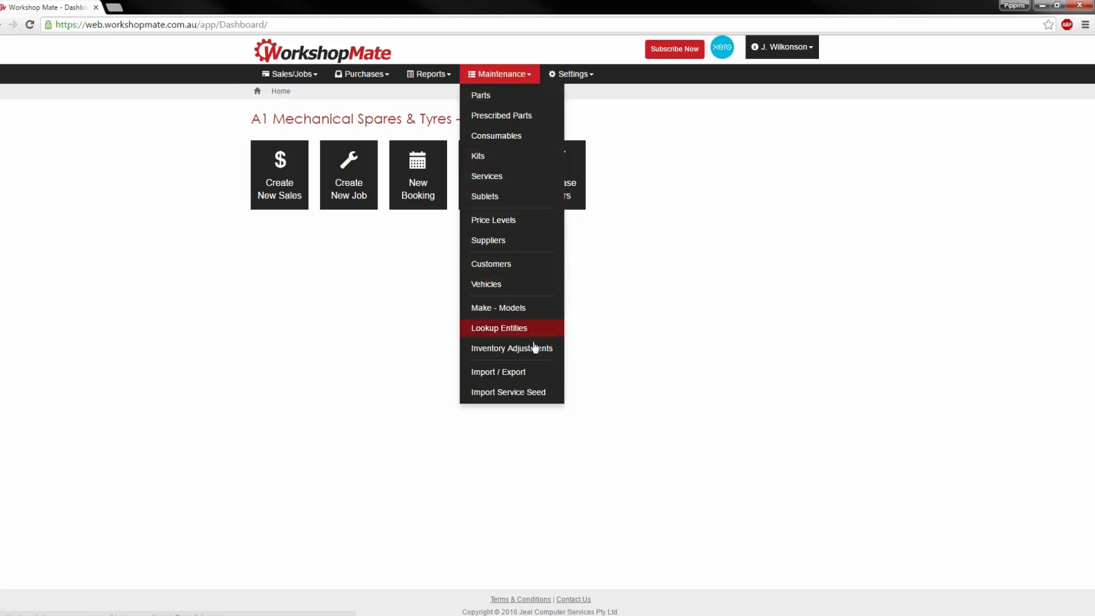
left_click(519, 100)
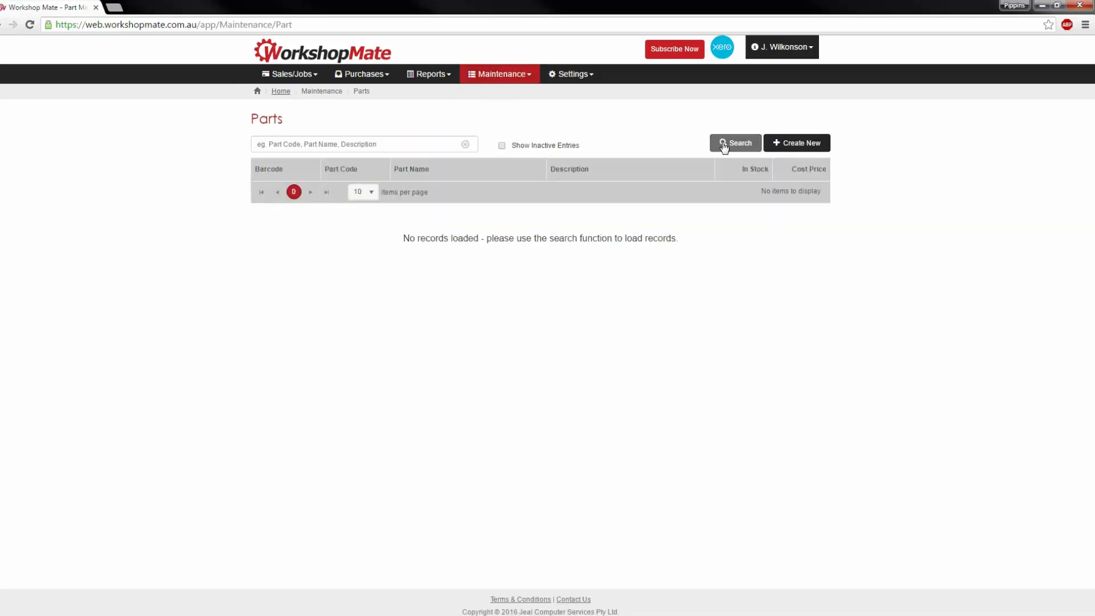
left_click(806, 148)
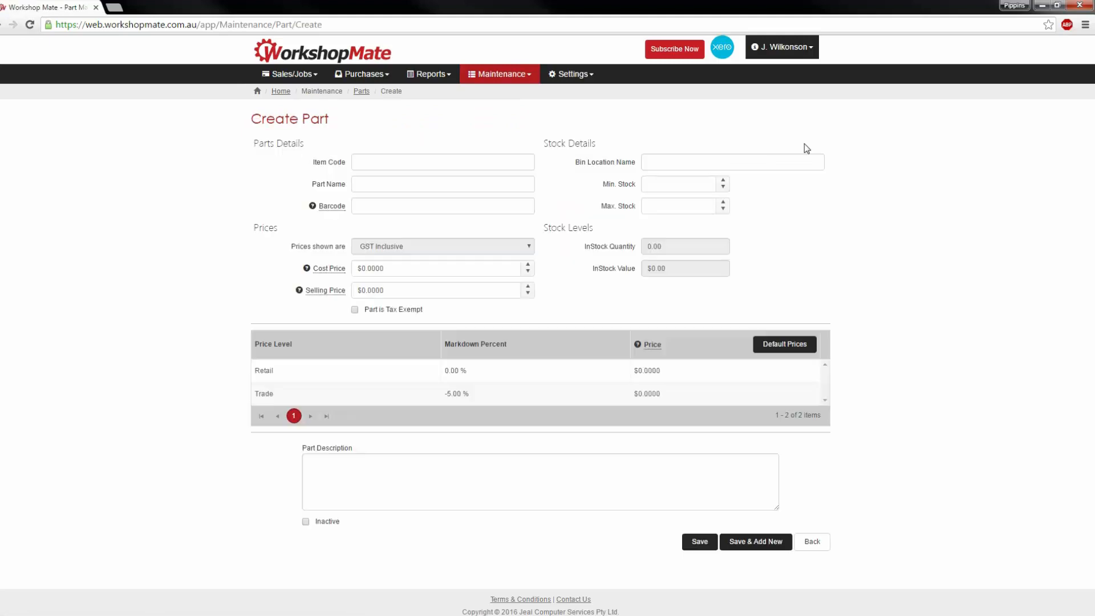
- Open the prescribed parts list and bring up a blank new prescribed part form
left_click(514, 81)
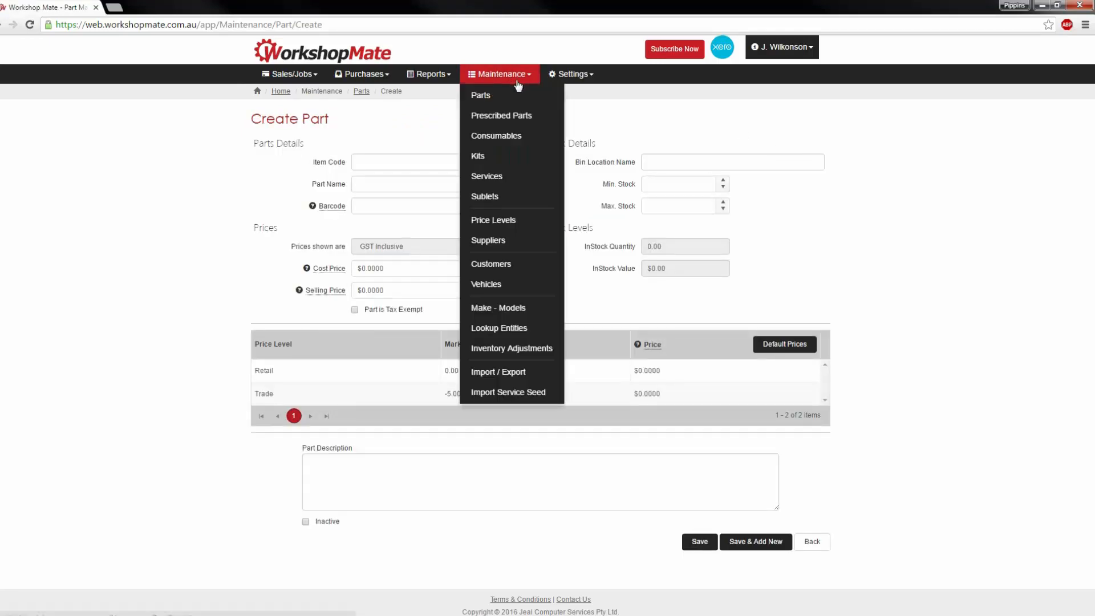
left_click(526, 119)
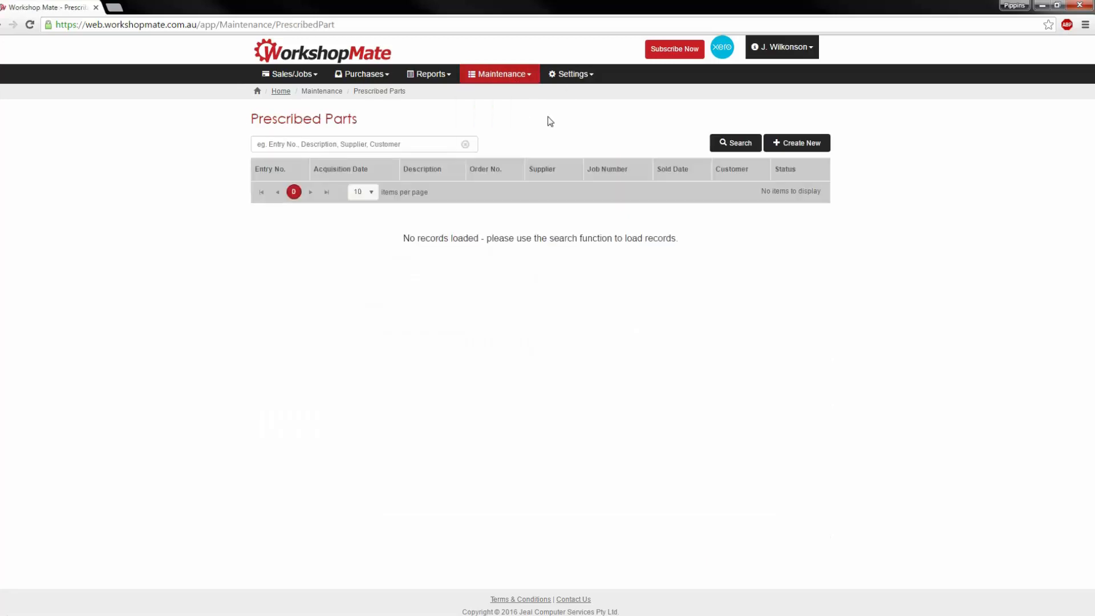
left_click(793, 144)
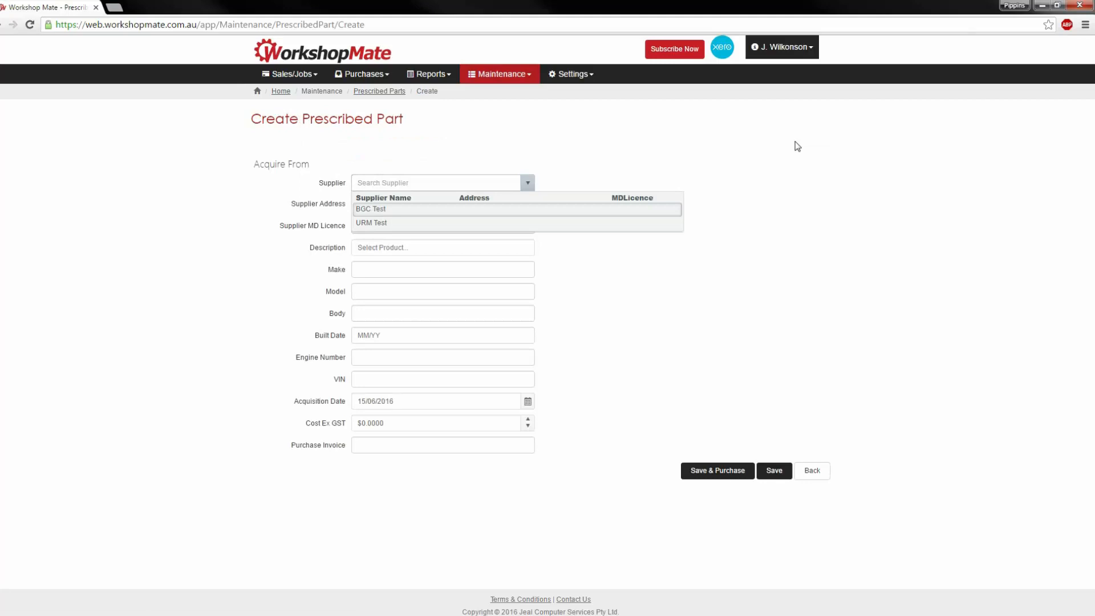
- Open the consumables list and bring up a blank new consumable form
left_click(514, 81)
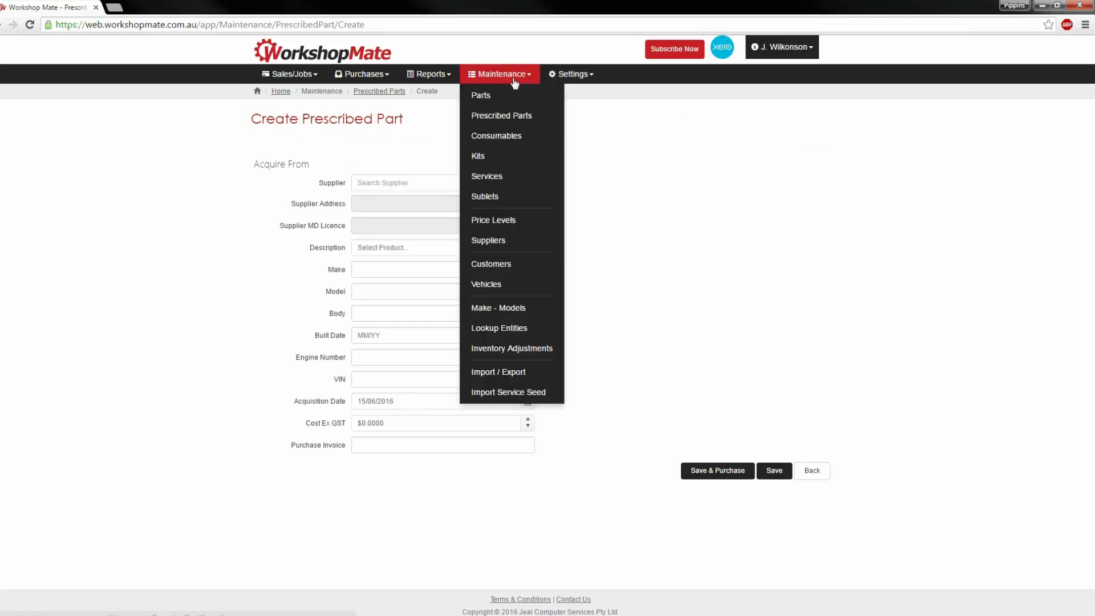
left_click(504, 137)
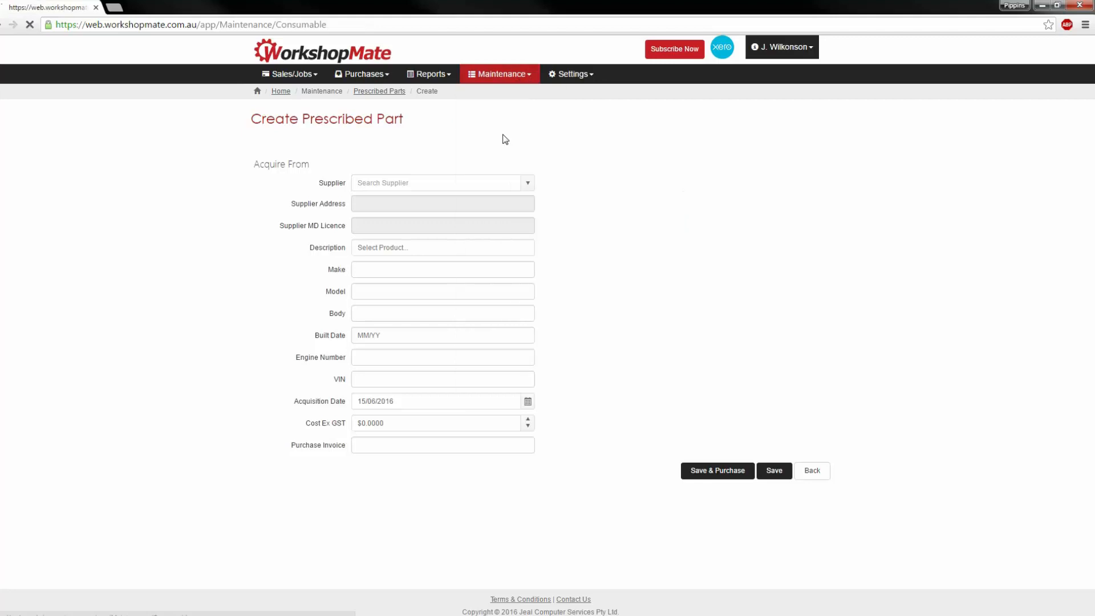
left_click(791, 147)
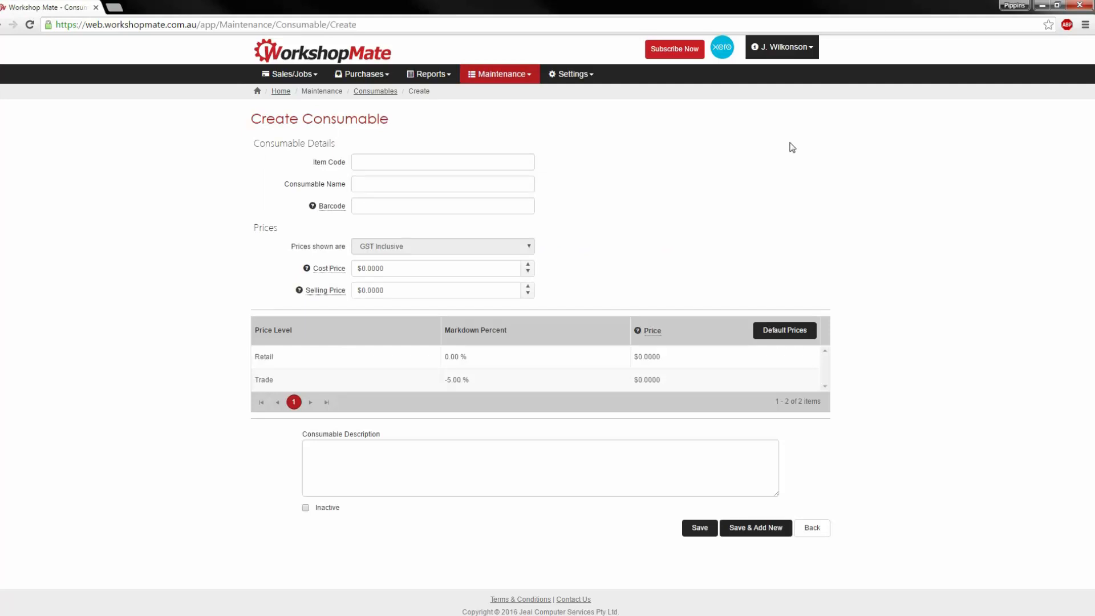
- Open the services list and bring up a blank new service form
left_click(520, 79)
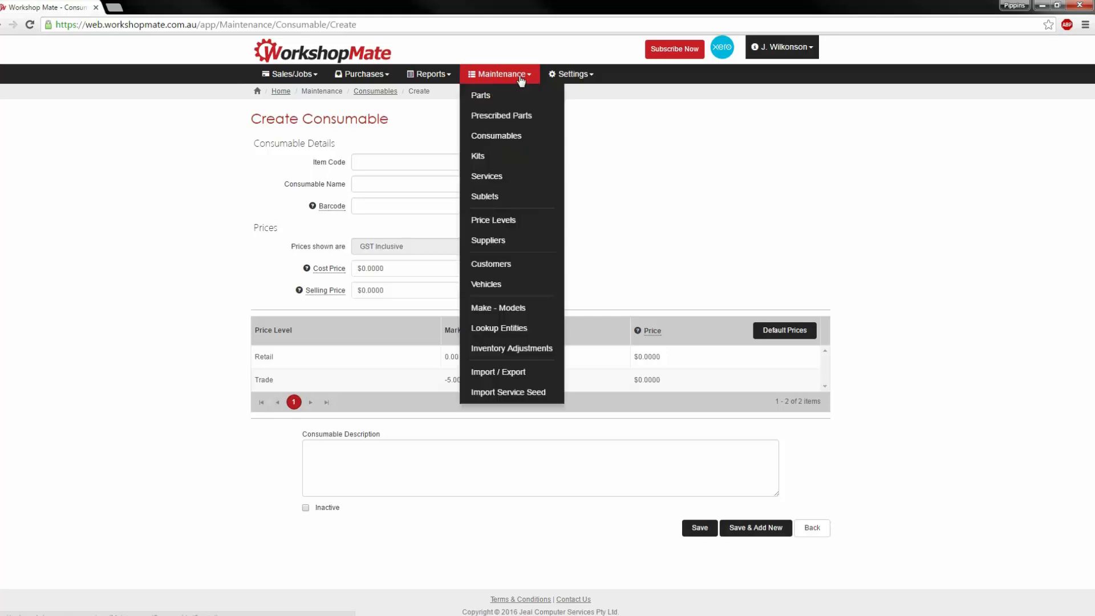
left_click(507, 177)
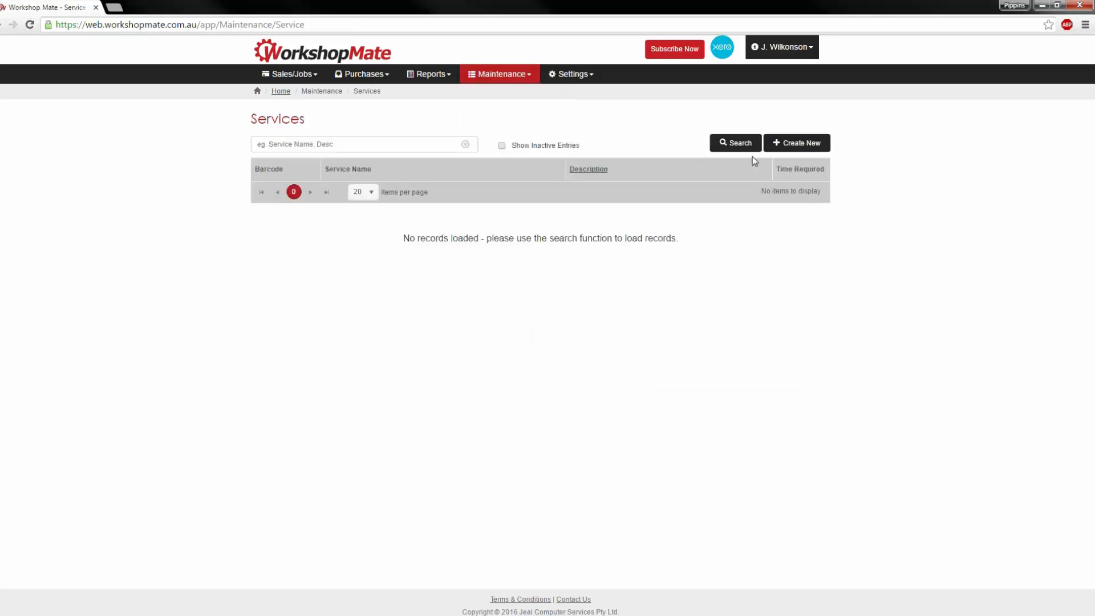
left_click(807, 147)
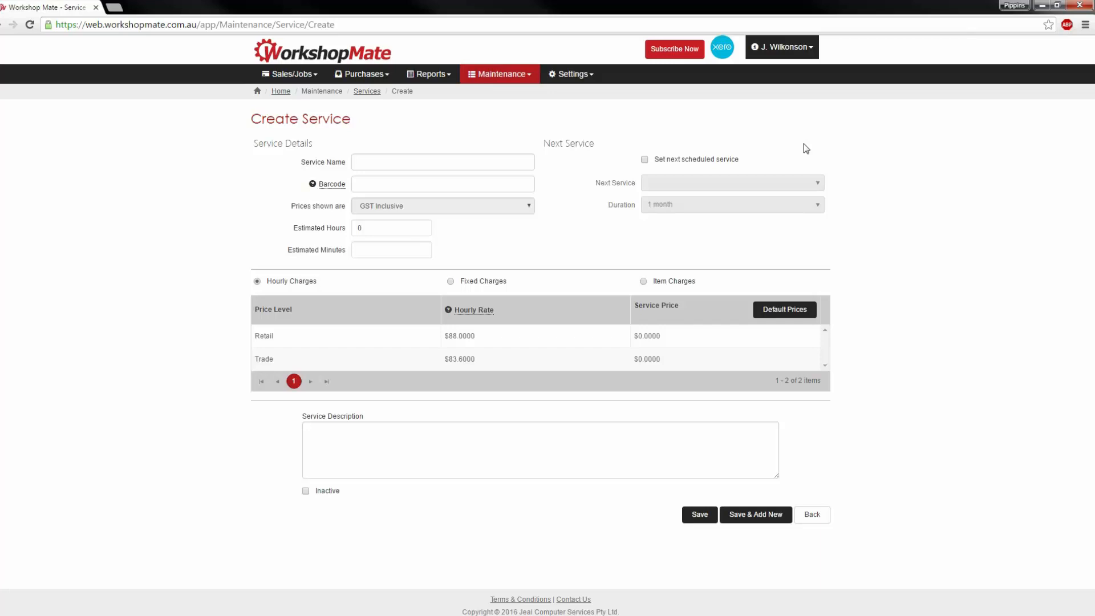
- Go through the service's Hourly, Fixed and Item Charges options, returning to Hourly Charges
left_click_drag(309, 282, 292, 284)
left_click(292, 285)
left_click(451, 282)
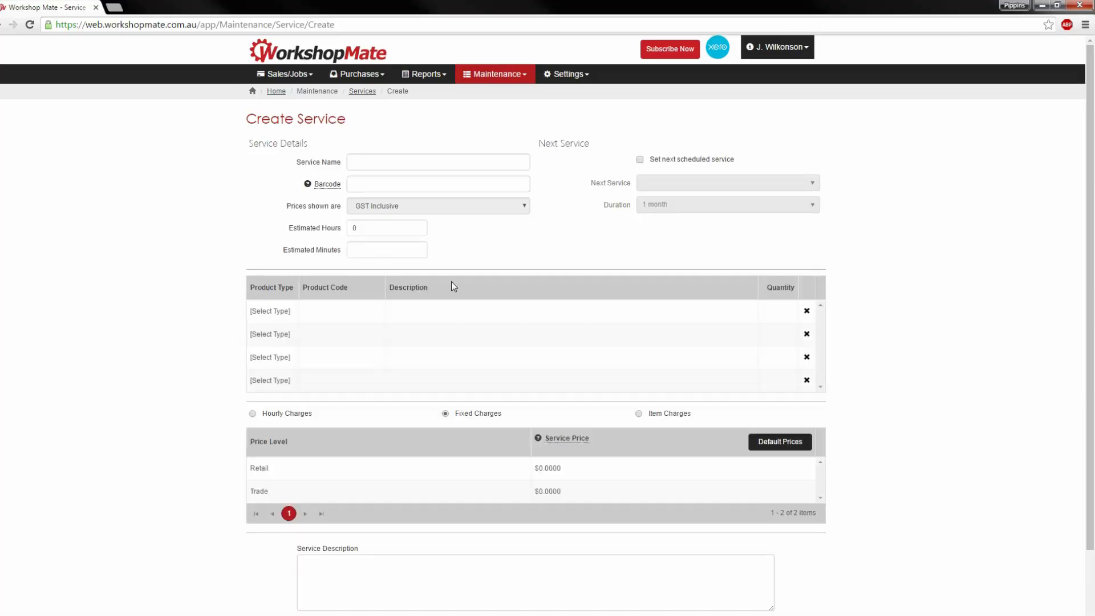
left_click(639, 414)
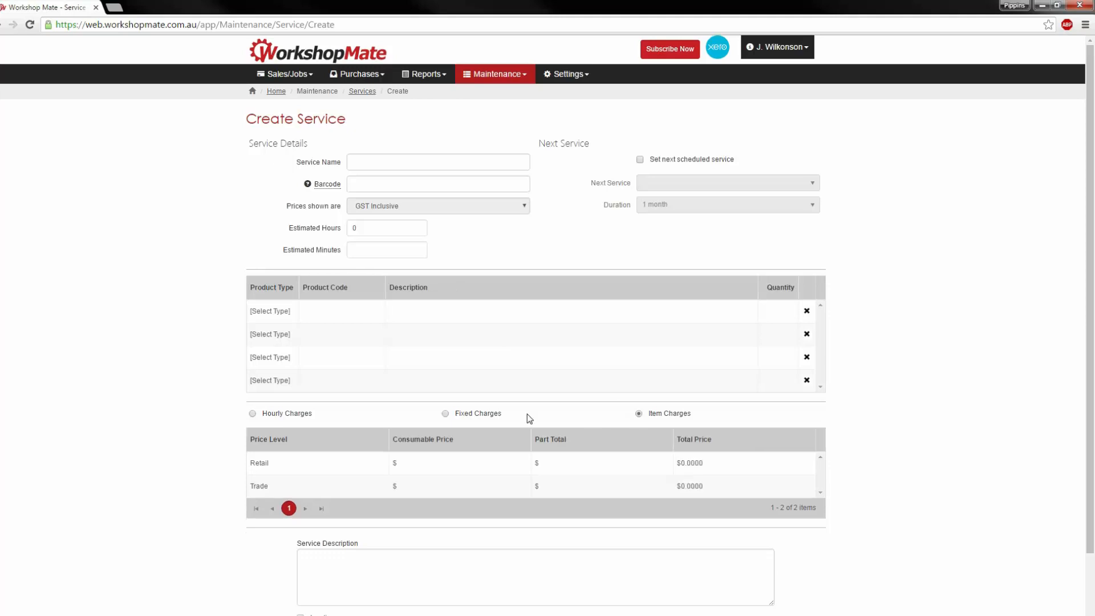
left_click(254, 418)
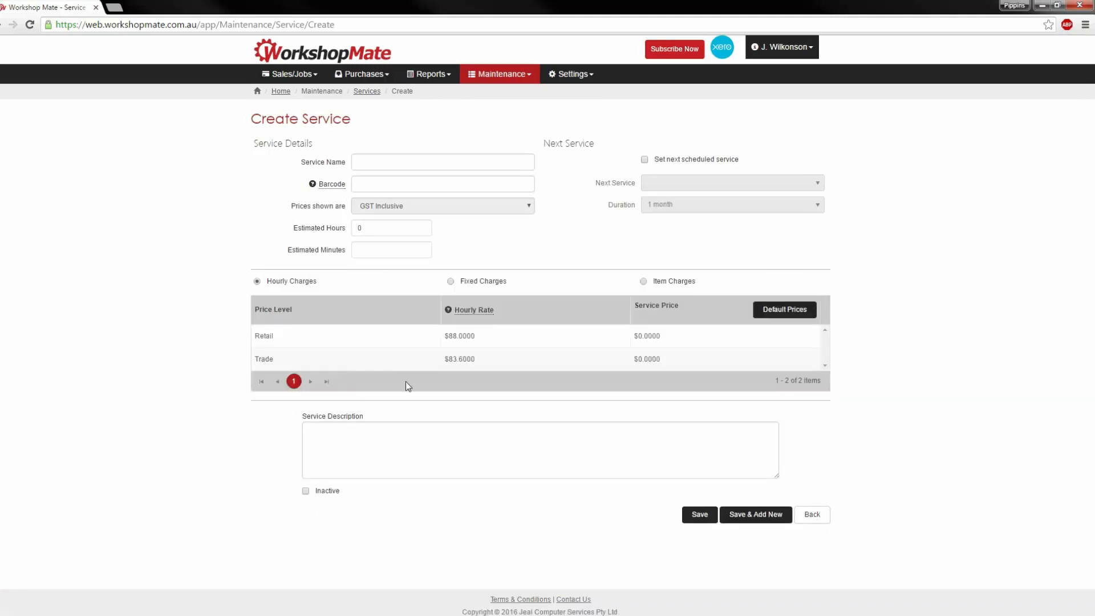
- Examine the editable hourly rates of the Retail and Trade price levels
left_click(466, 335)
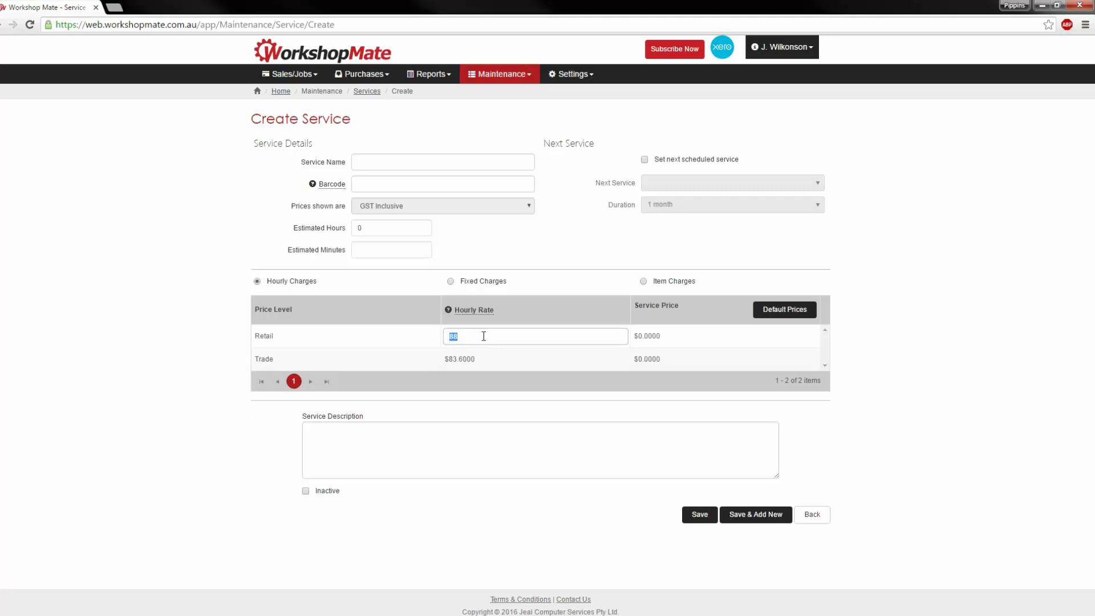
left_click(472, 359)
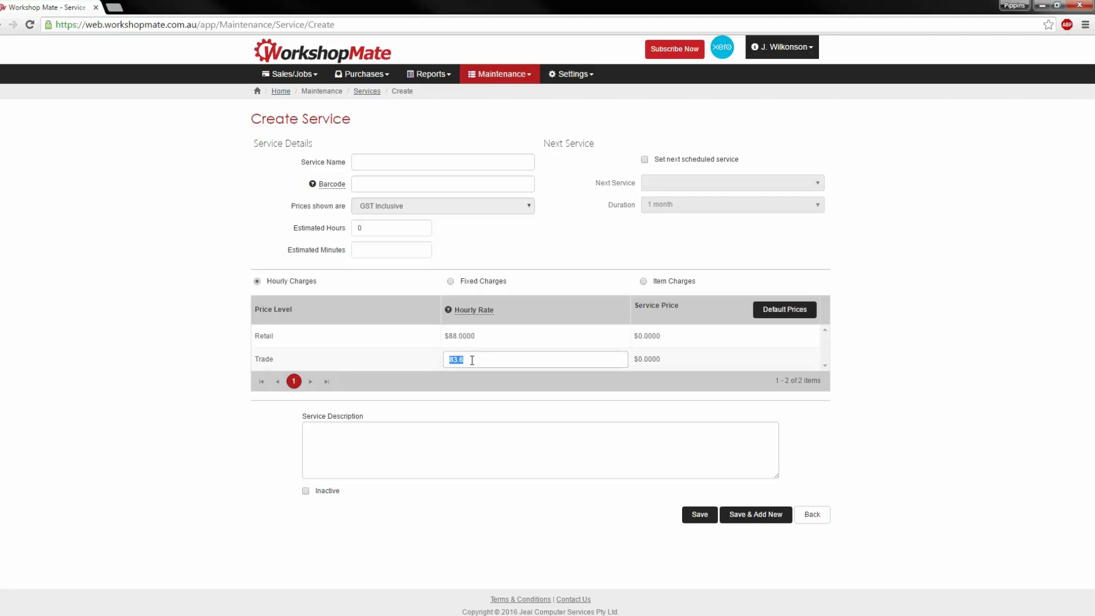
left_click(466, 337)
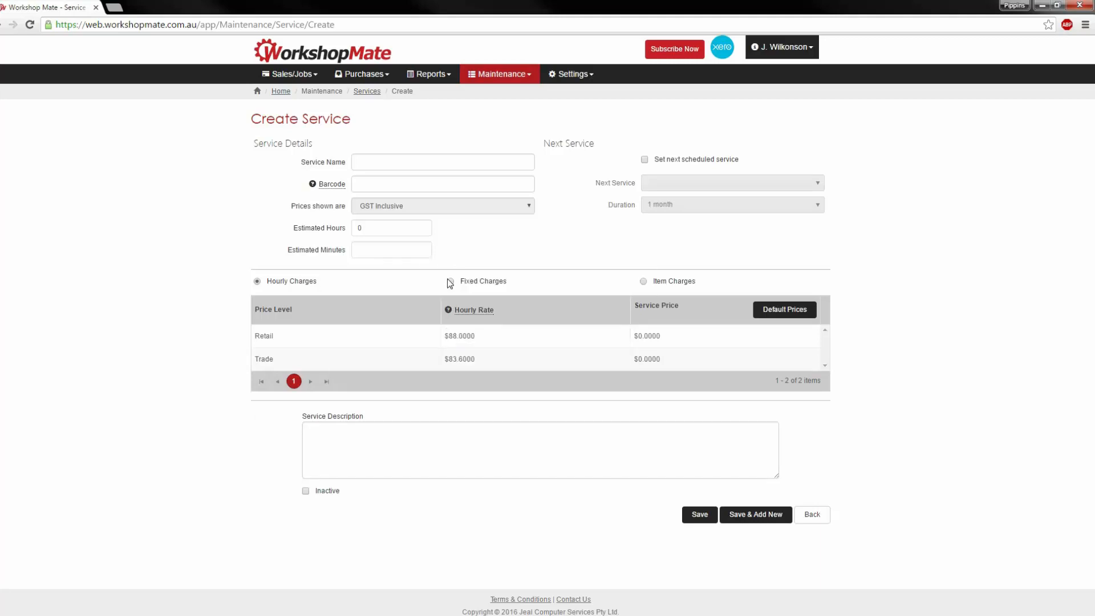
- Switch the service to Fixed Charges and add part BMO6L and the Labour consumable to the product rows
left_click(450, 282)
left_click(280, 311)
left_click(286, 325)
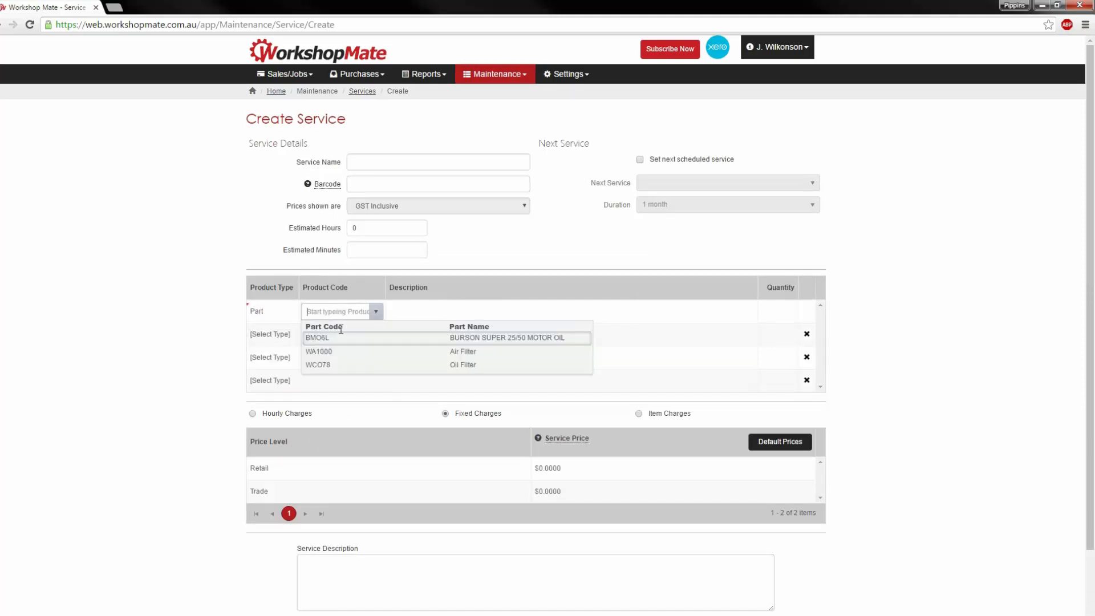
left_click(337, 338)
left_click(279, 335)
left_click(287, 378)
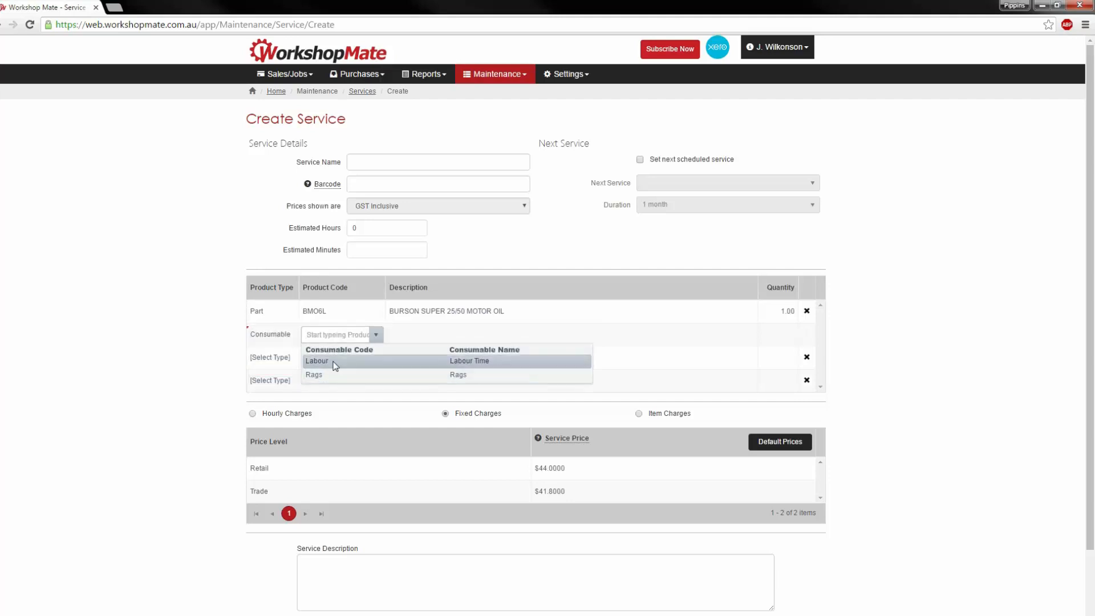
left_click(325, 361)
- Add the oil filter WCO78 as a part in the third product row
left_click(286, 359)
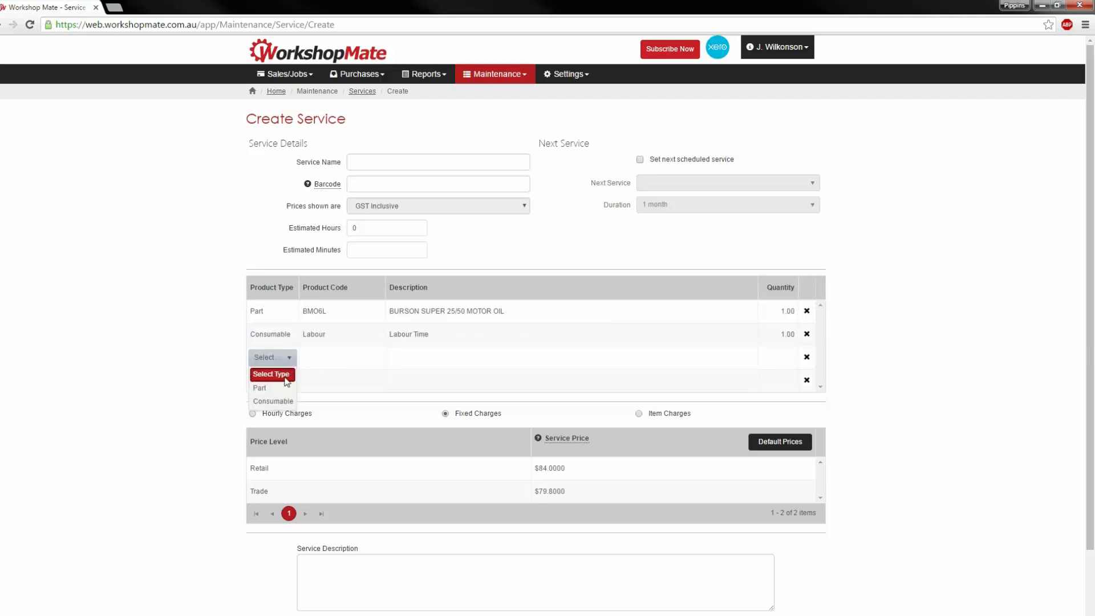
left_click(279, 389)
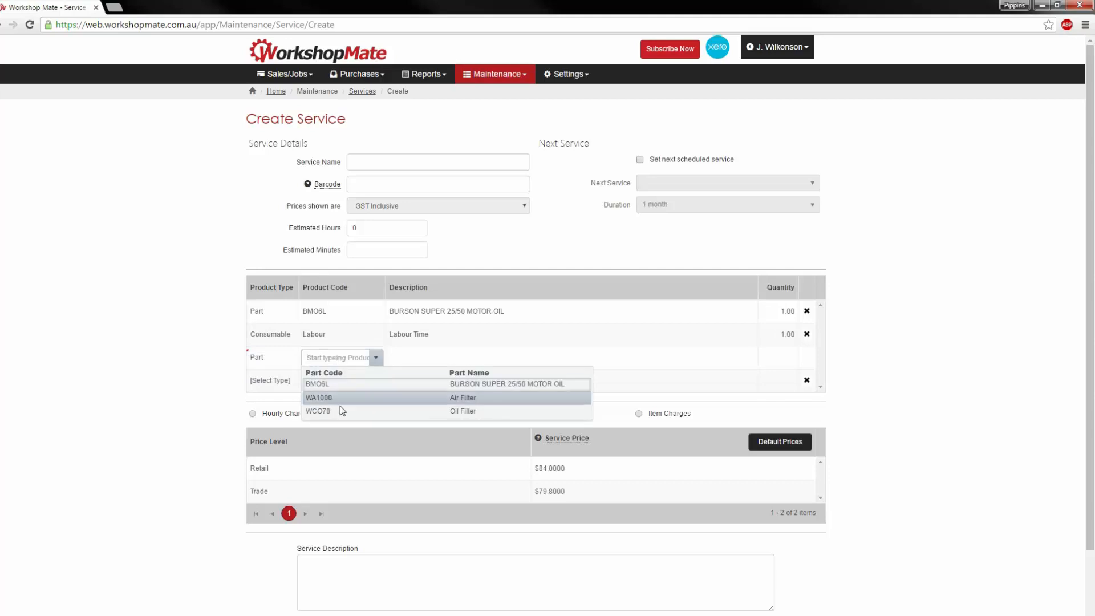
left_click(340, 412)
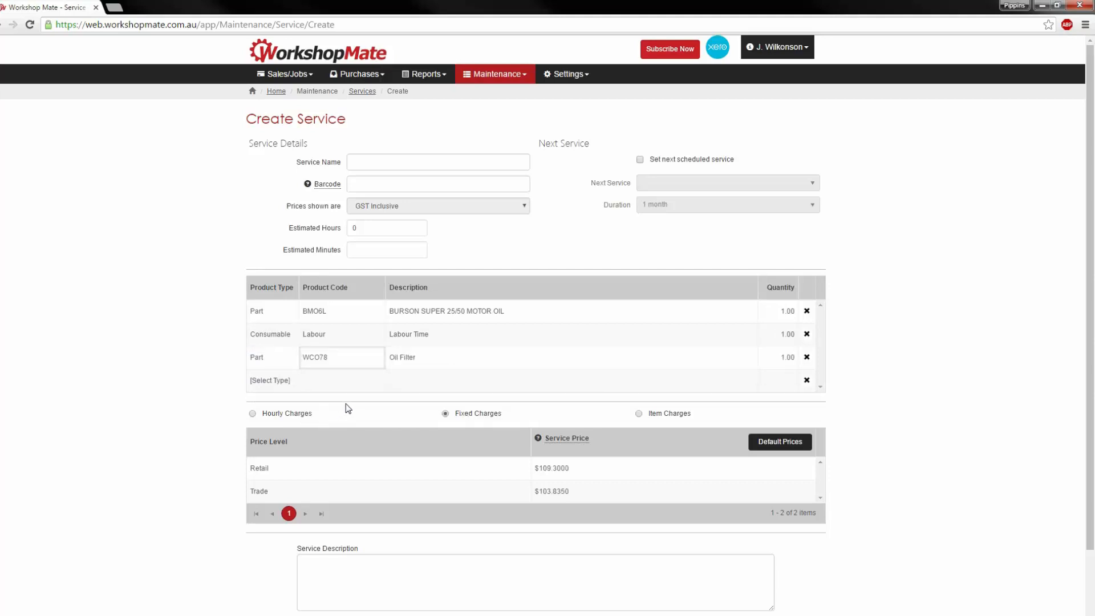
left_click(350, 380)
left_click(406, 333)
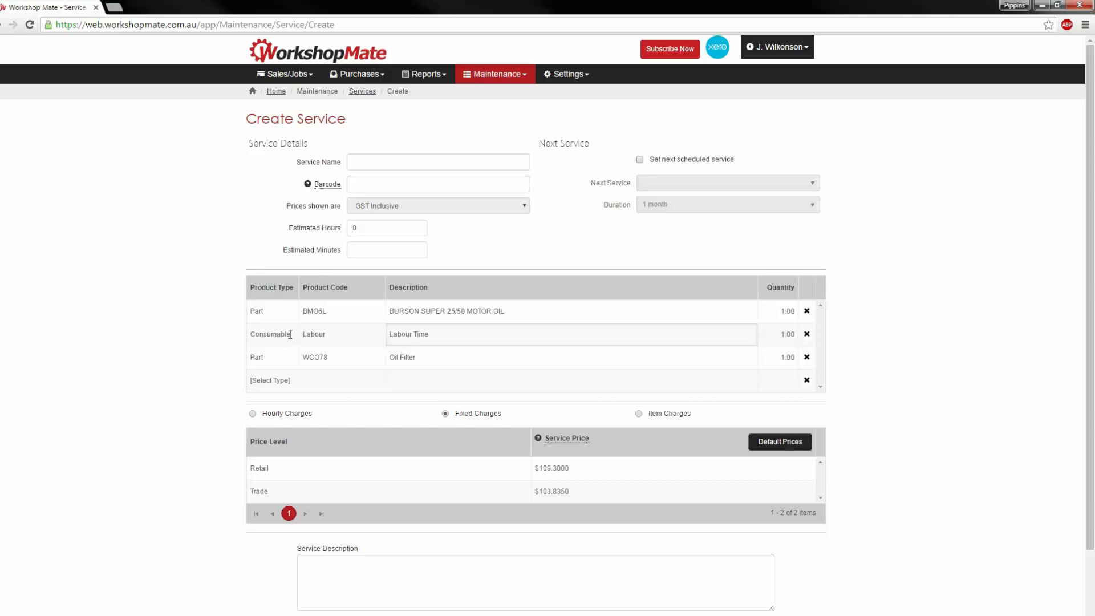
left_click(273, 335)
left_click(289, 335)
left_click(291, 380)
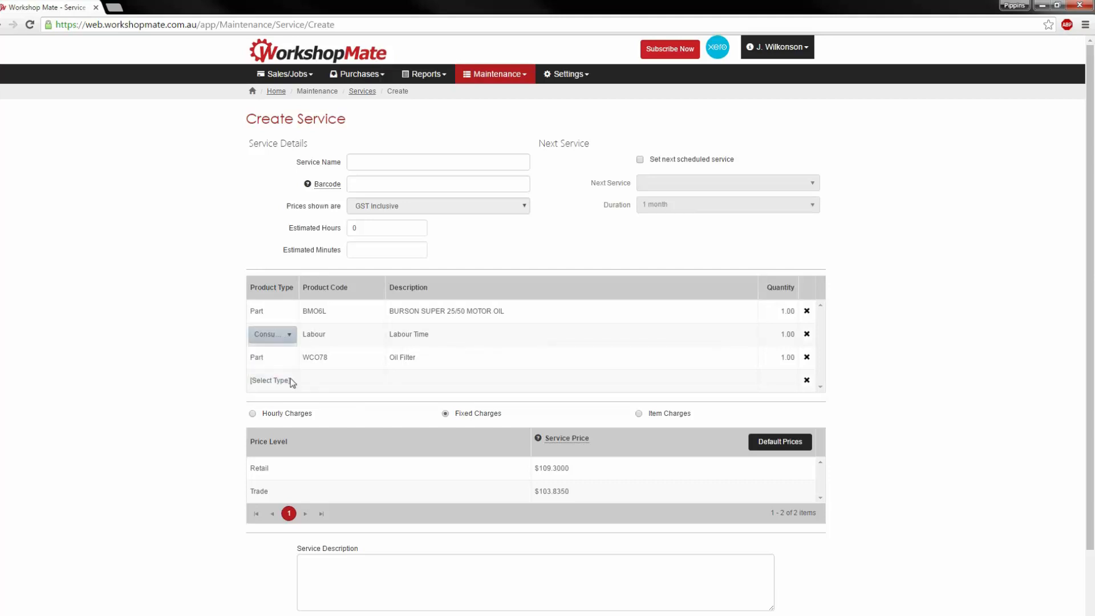
- Set the fixed service price to $250 for Retail and $190 for Trade
left_click(559, 466)
type("250")
key("Tab")
key("Tab")
type("190")
key("Tab")
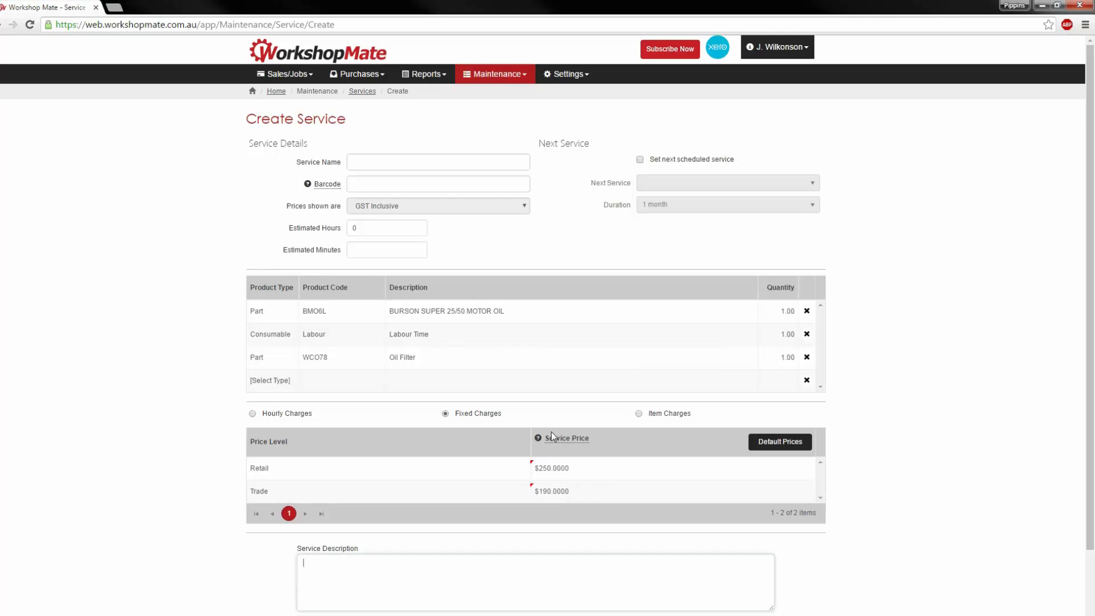
- Review the fixed service prices entered for the Retail and Trade levels
left_click(555, 469)
left_click(559, 491)
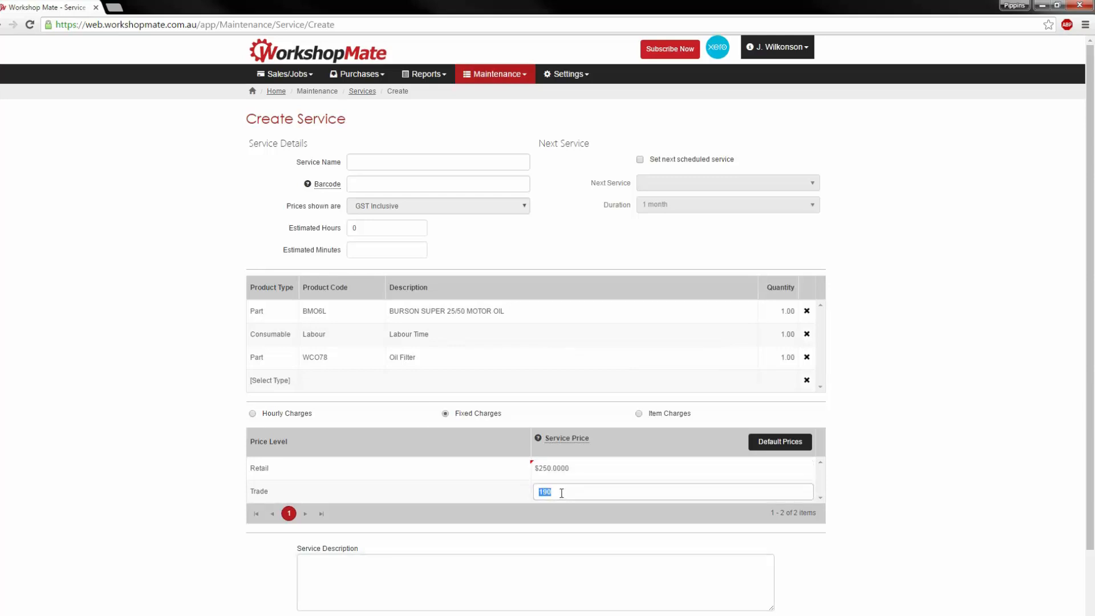
left_click_drag(562, 494, 525, 494)
left_click(560, 491)
- Switch the service to Item Charges and examine the item-based prices against the BMO6L product row
left_click(639, 414)
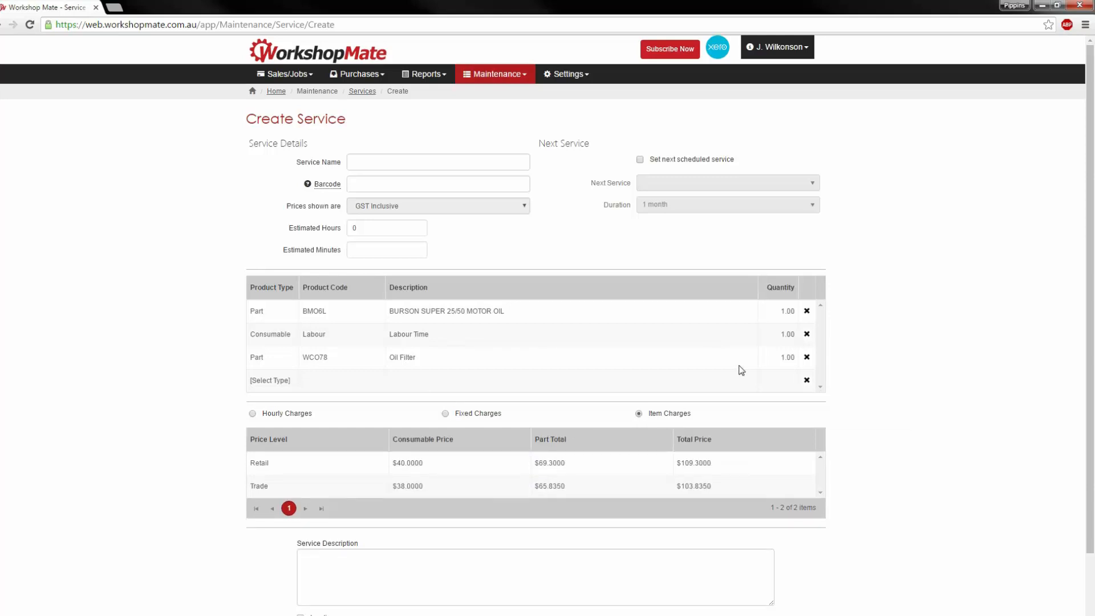
left_click(314, 311)
left_click(339, 337)
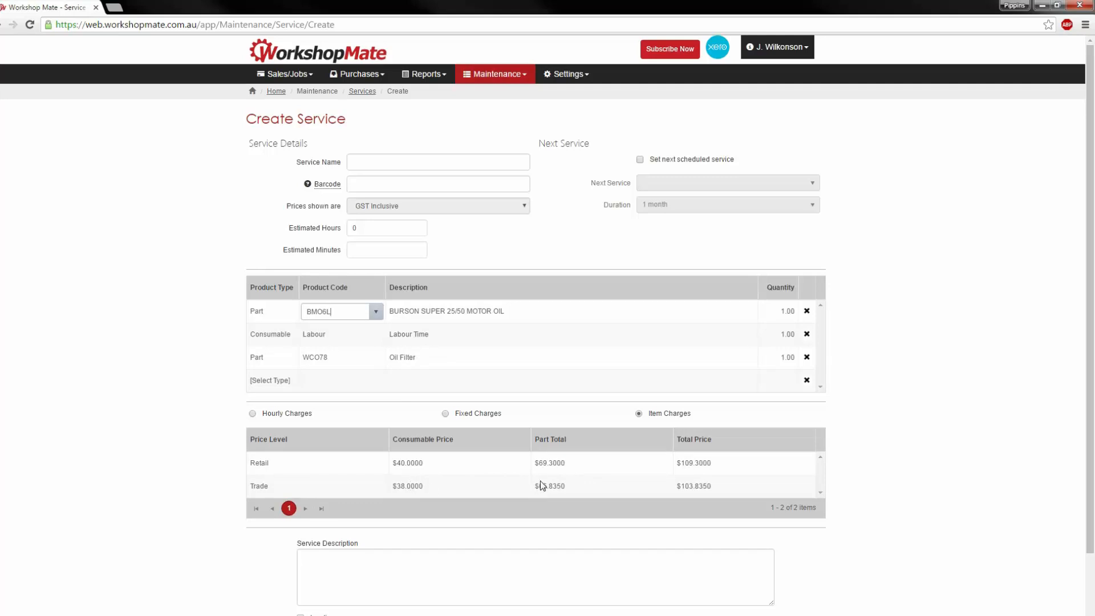
- Open the sublets list, and open the price levels to examine the parts markdown of the Trade level
left_click(491, 78)
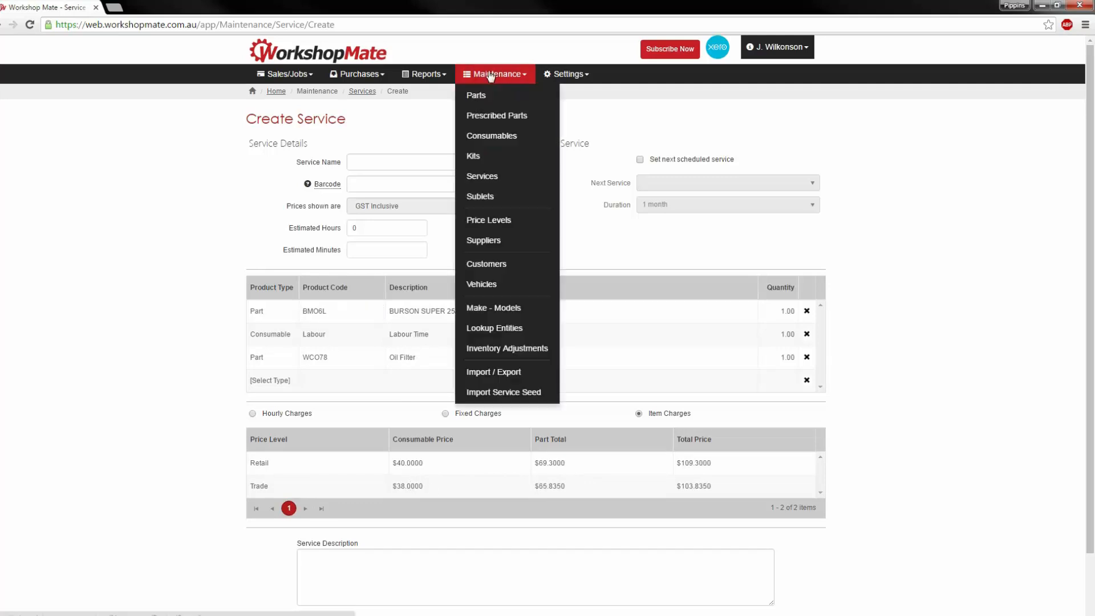
left_click(500, 197)
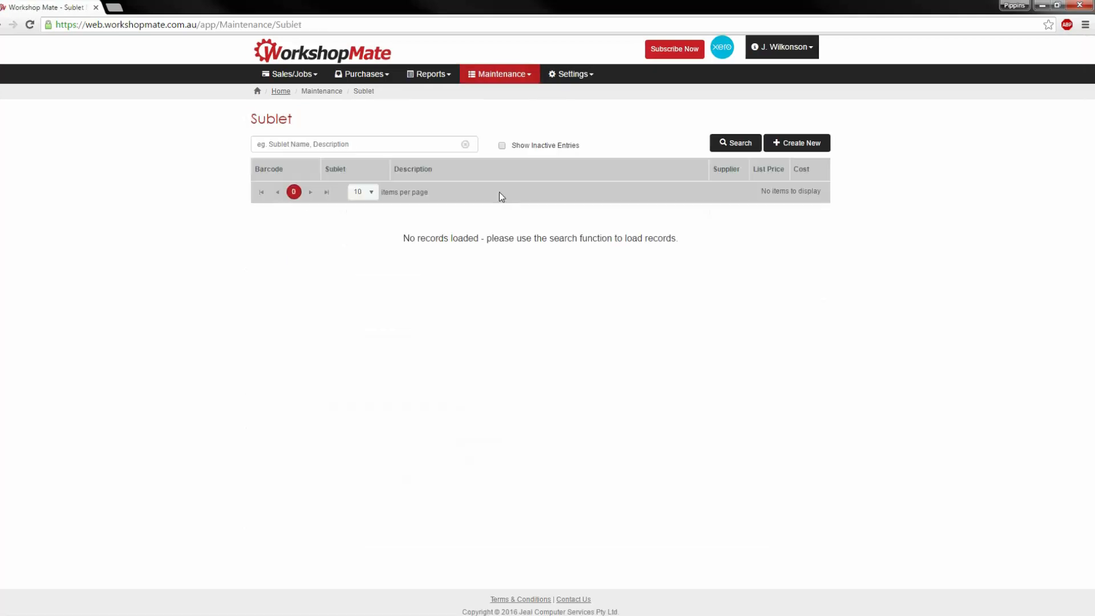
left_click(485, 78)
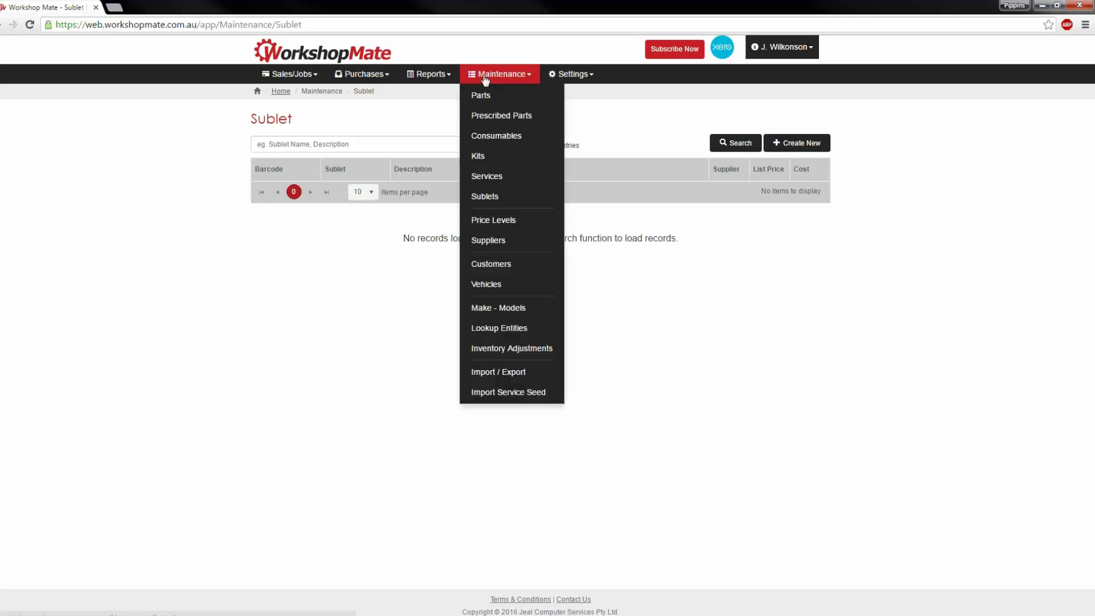
left_click(494, 222)
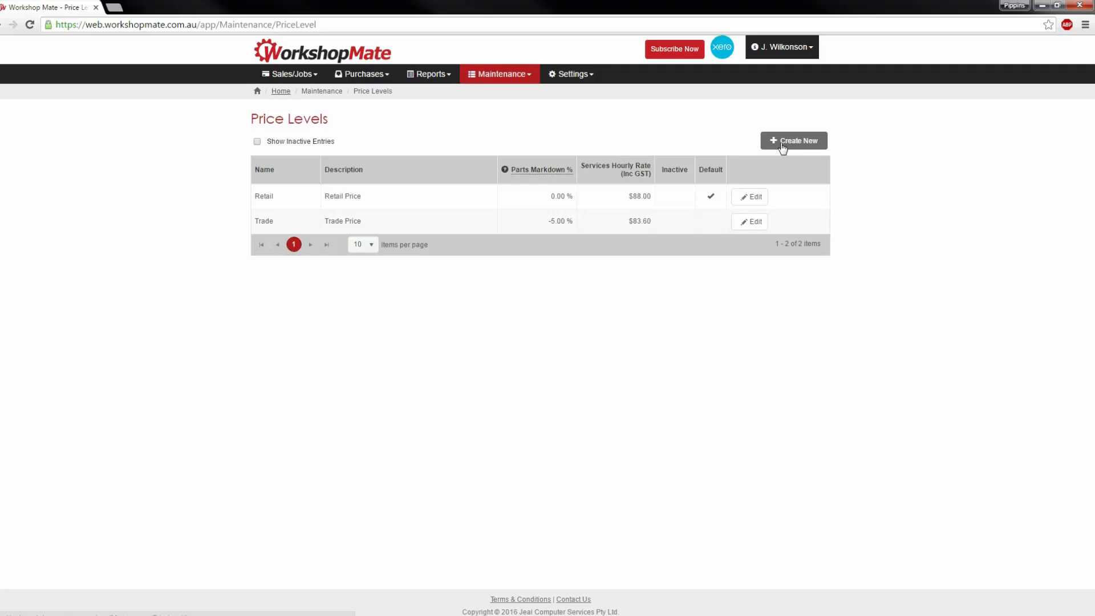
left_click_drag(553, 196, 573, 223)
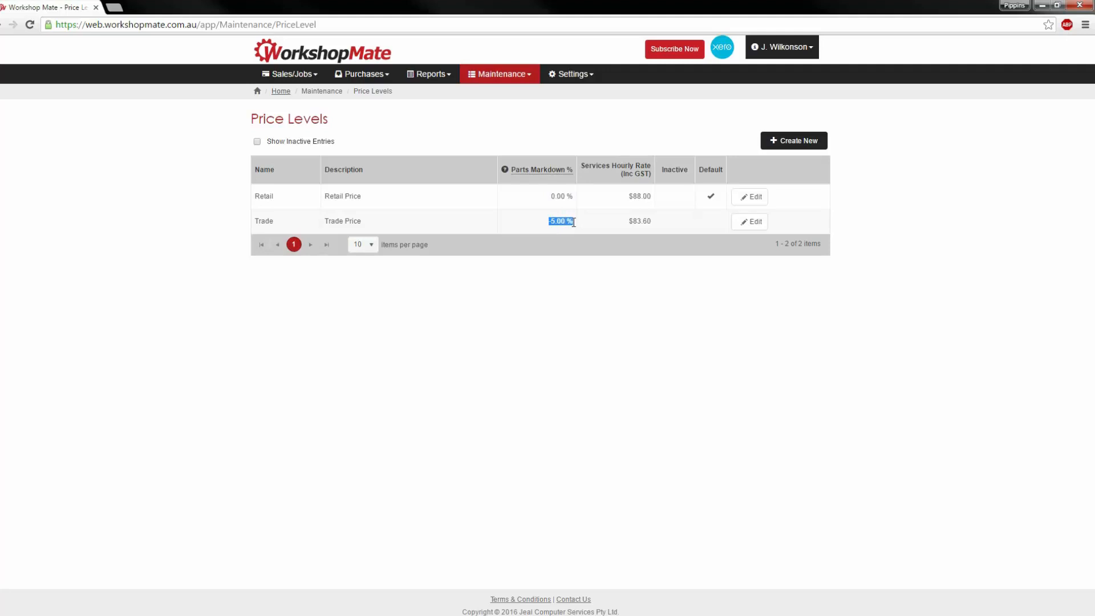
- Examine the services hourly rate of the Trade price level
left_click(573, 222)
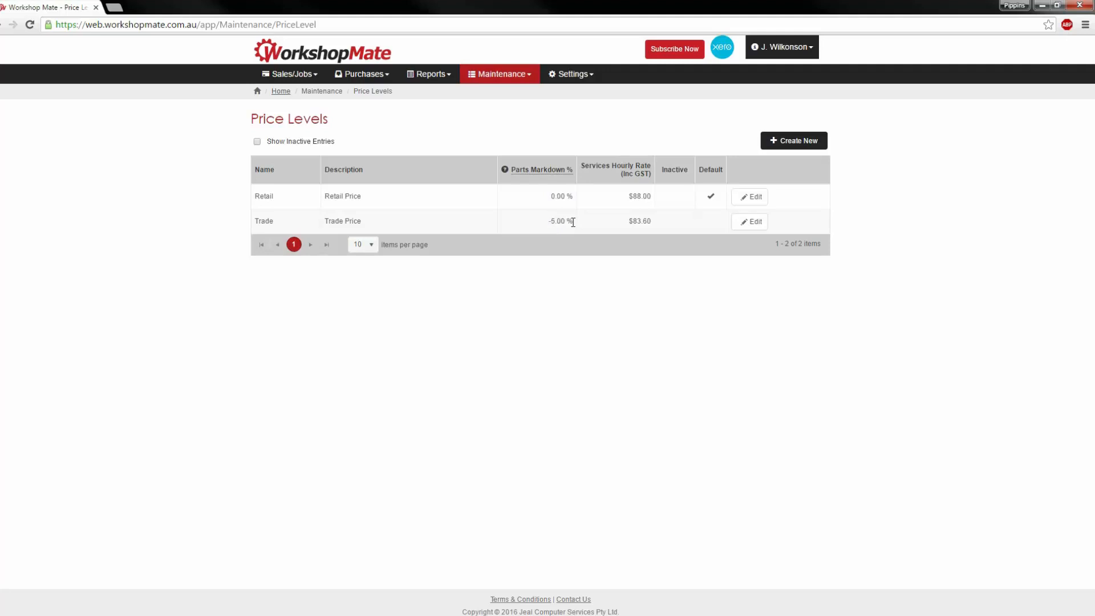
double_click(639, 223)
left_click(617, 218)
- Open the inventory adjustments and start a new adjustment listing the parts BMO6L and WCO78
left_click(501, 77)
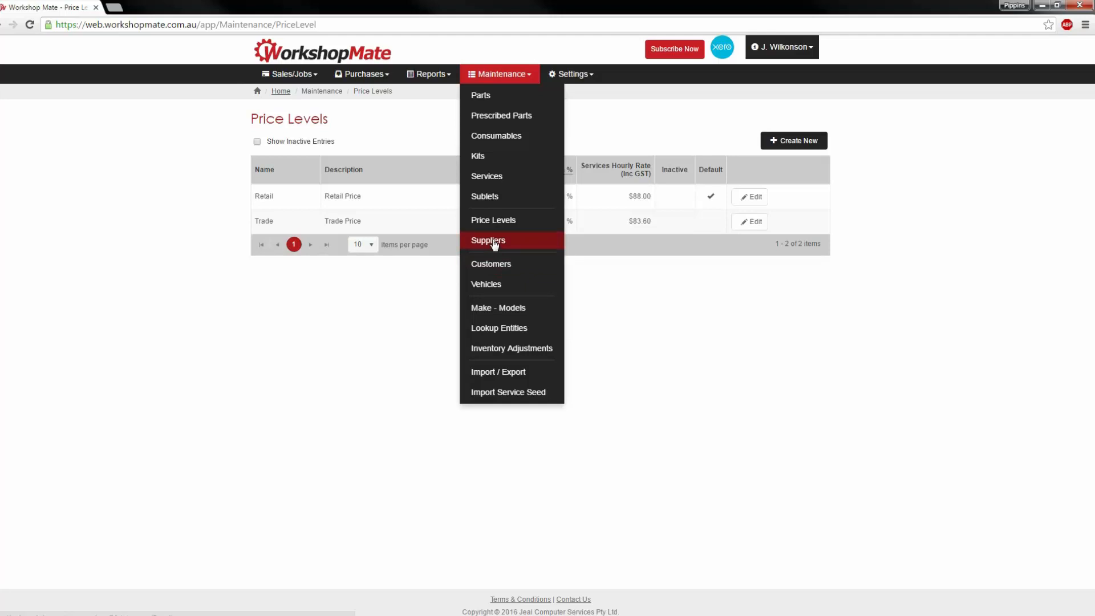
left_click(512, 349)
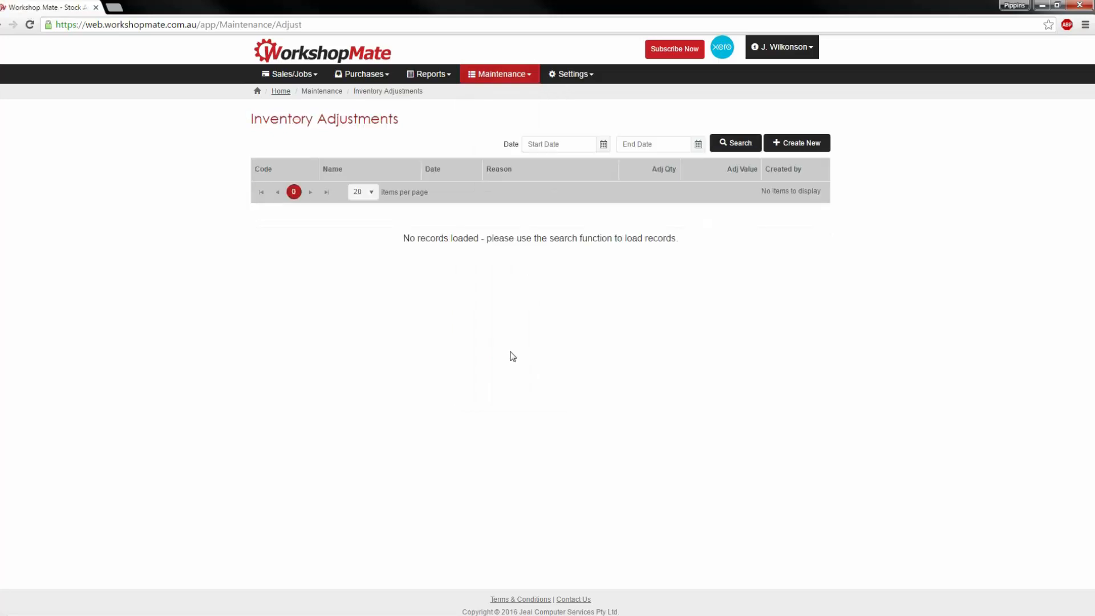
left_click(779, 149)
left_click(338, 190)
left_click(317, 218)
left_click(330, 214)
left_click(318, 269)
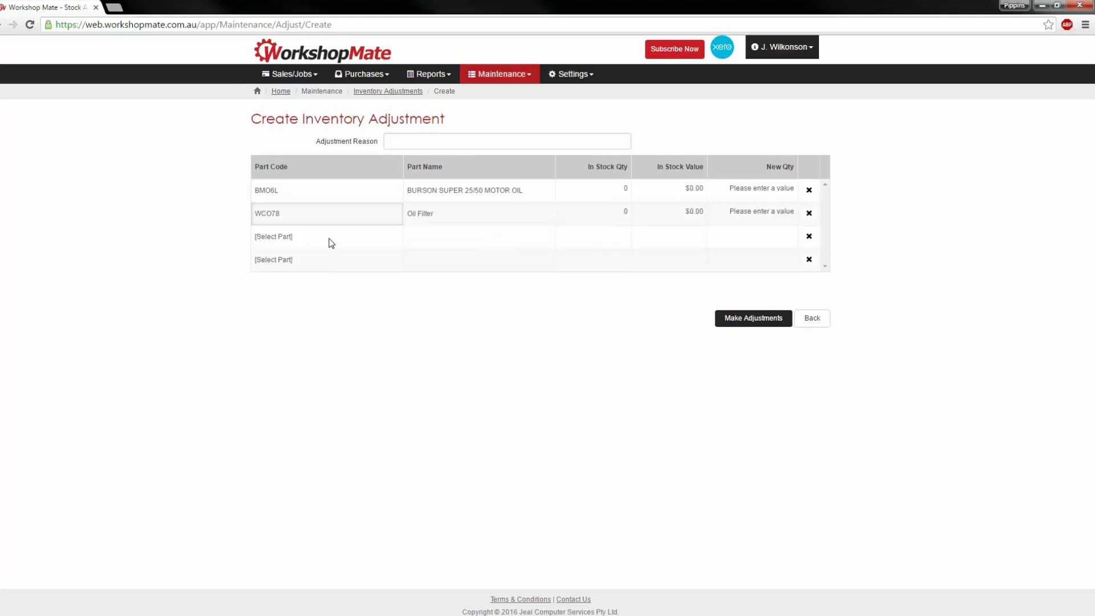
- Enter 17 as the new quantity for the WCO78 oil filter, try to make the adjustments, and return to the adjustments list
left_click(621, 191)
left_click(665, 191)
left_click(755, 189)
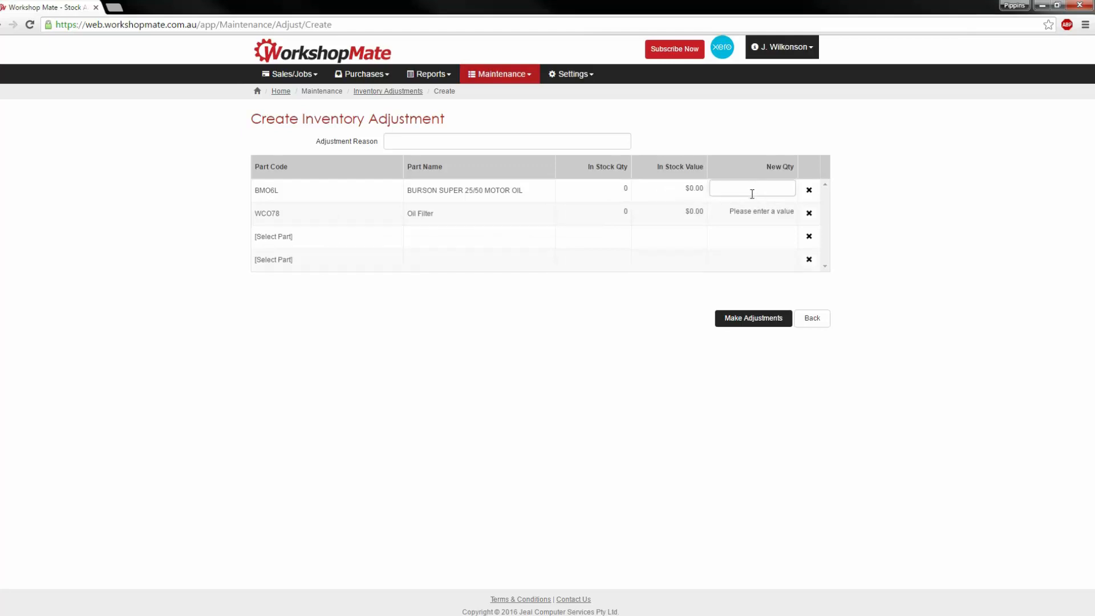
left_click(751, 210)
type("17")
key("Tab")
left_click(758, 317)
left_click(810, 353)
- Search the inventory adjustments without a date range, and return to the home dashboard
left_click(739, 145)
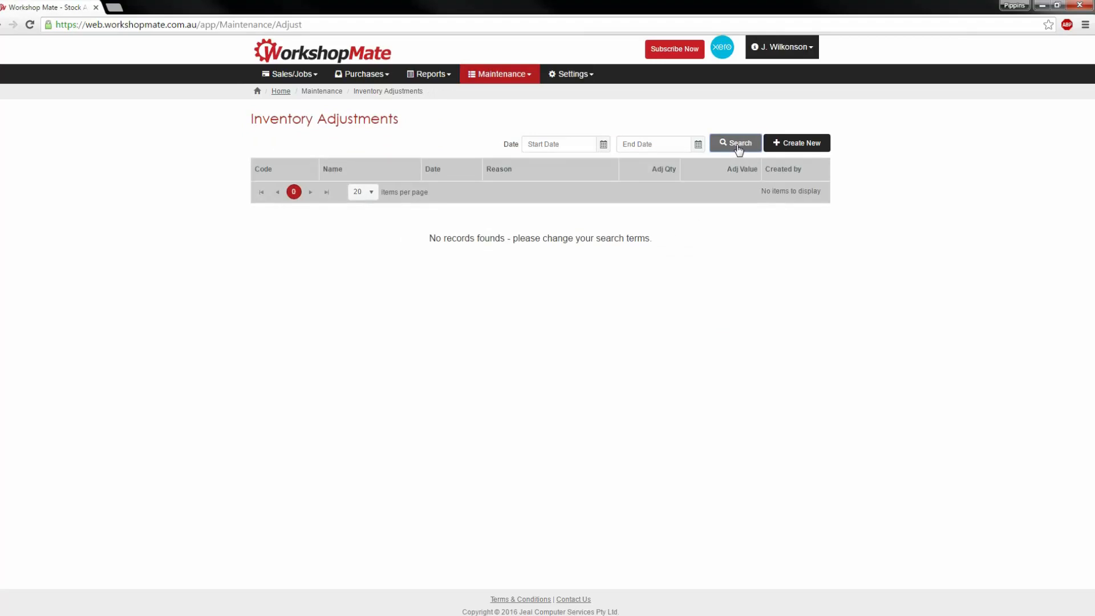
left_click(286, 91)
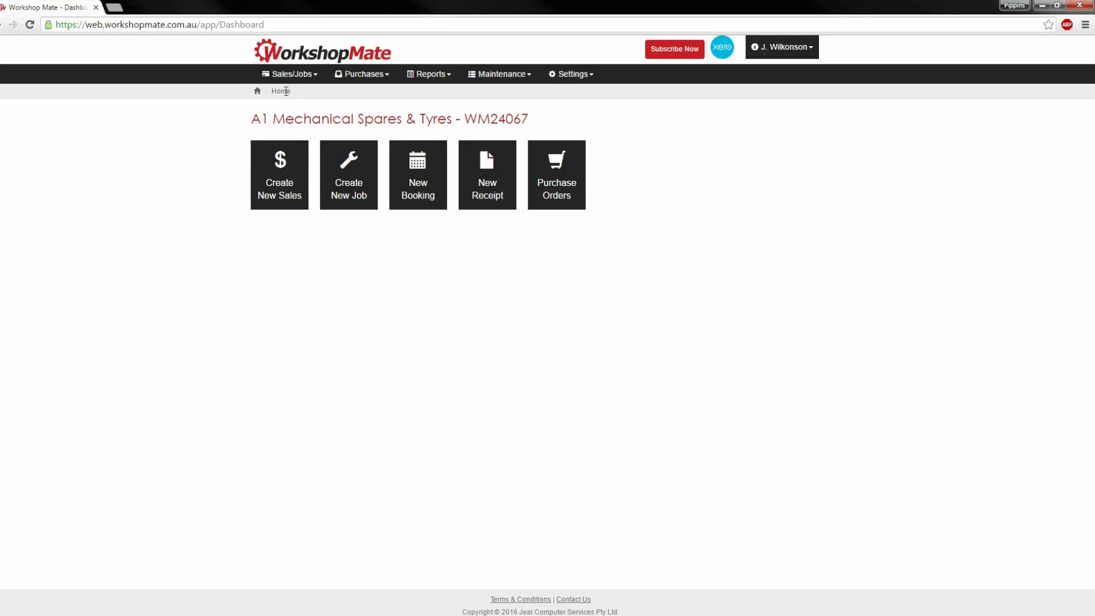